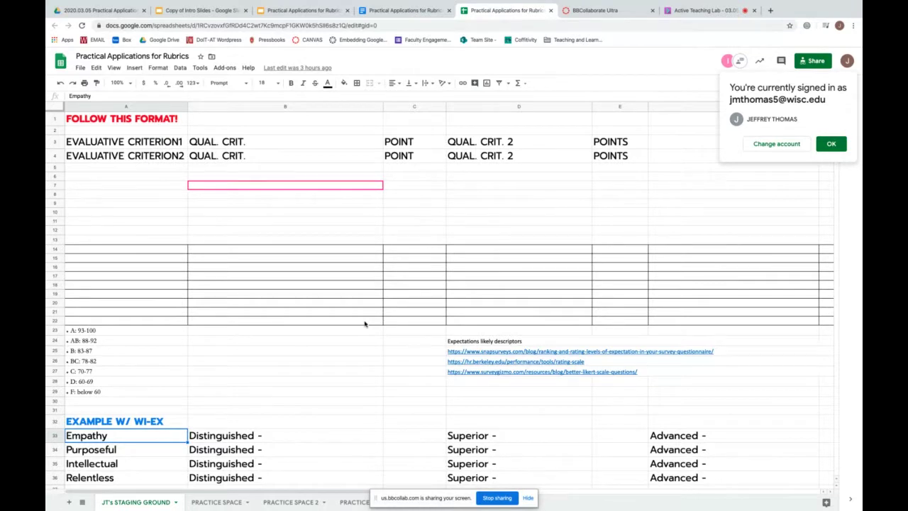
Step: Review the rubric resources document around the group-work spreadsheet link and grading rubric cartoon, and return to the rubrics spreadsheet
{"action": "left_click", "coordinate": [402, 11]}
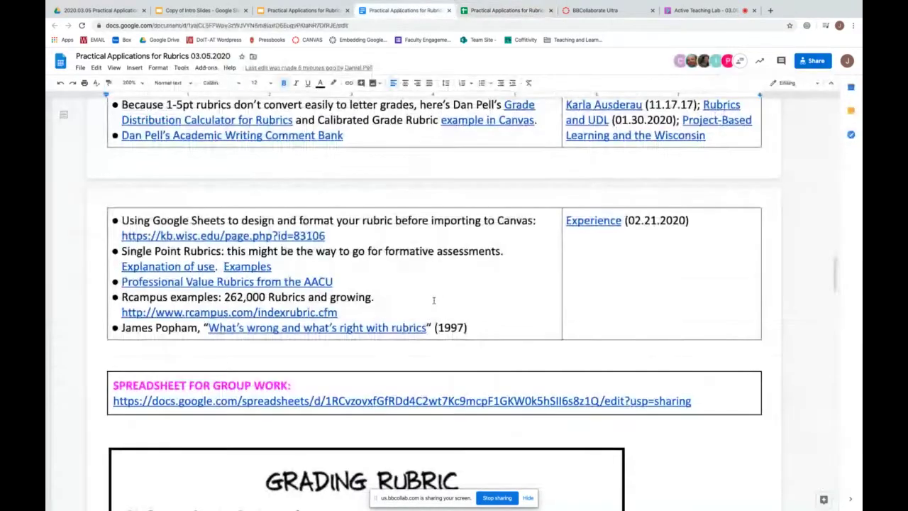
{"action": "scroll", "coordinate": [434, 300], "scroll_direction": "down", "scroll_amount": 2}
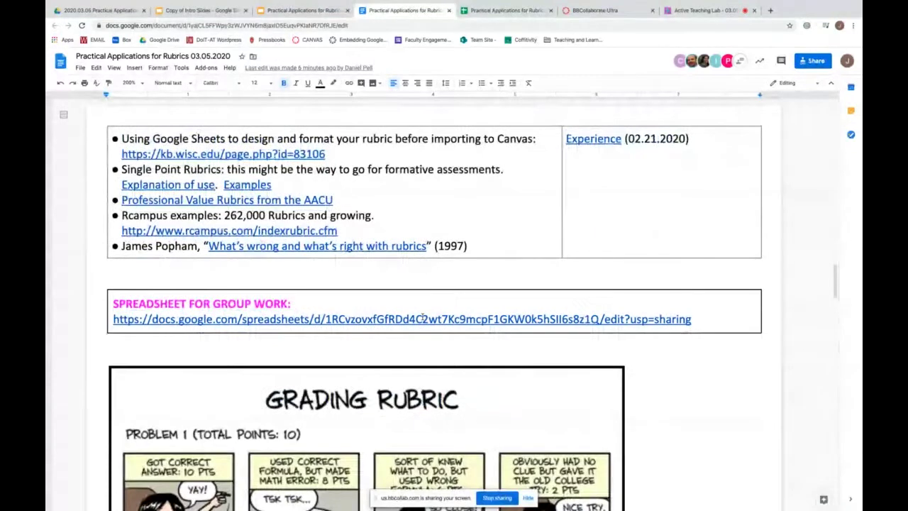
{"action": "scroll", "coordinate": [423, 318], "scroll_direction": "down", "scroll_amount": 3}
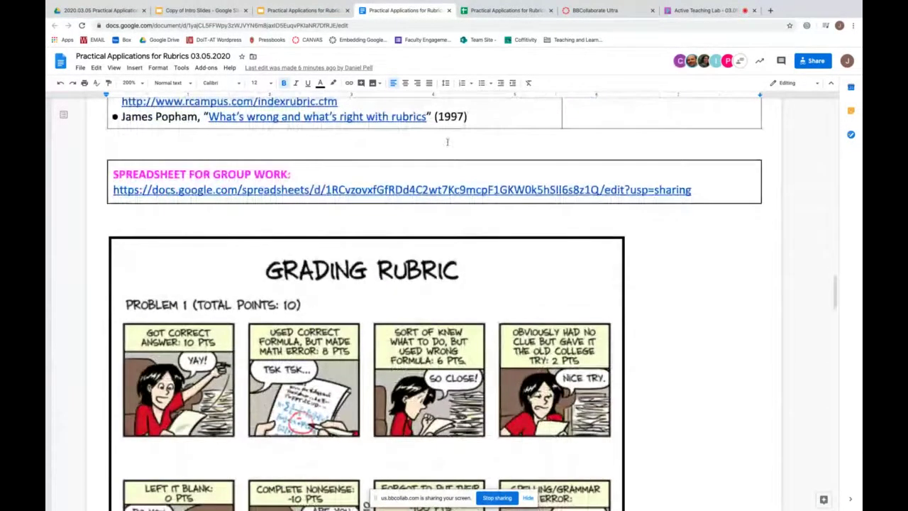
{"action": "mouse_move", "coordinate": [500, 10]}
{"action": "left_click", "coordinate": [496, 29]}
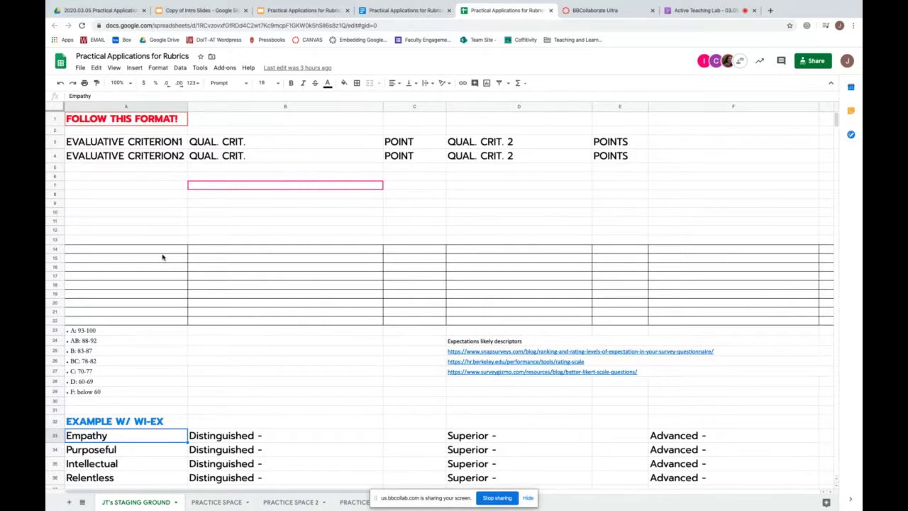
Step: Examine the required rubric format, the WI-EX example on the JT's STAGING GROUND sheet, and the PRACTICE SPACE sheet
{"action": "scroll", "coordinate": [162, 257], "scroll_direction": "down", "scroll_amount": 1}
{"action": "scroll", "coordinate": [162, 257], "scroll_direction": "up", "scroll_amount": 1}
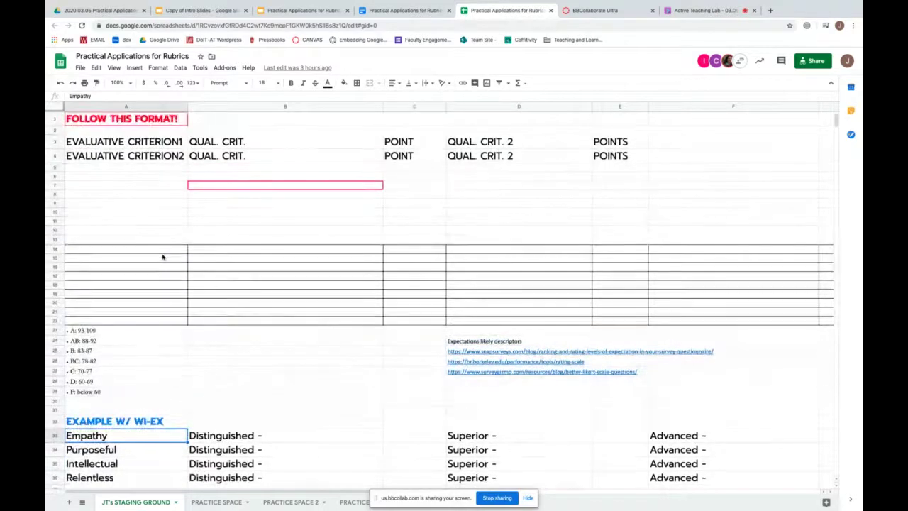
{"action": "scroll", "coordinate": [163, 257], "scroll_direction": "down", "scroll_amount": 3}
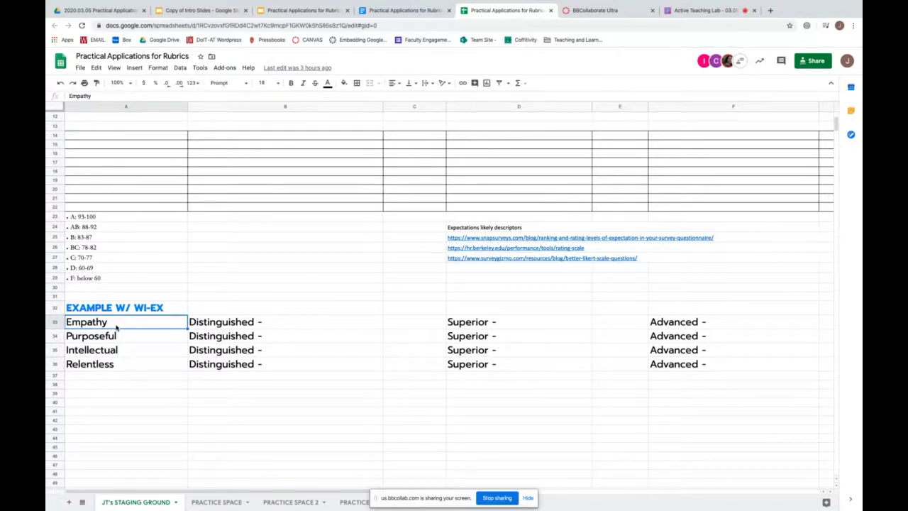
{"action": "scroll", "coordinate": [117, 326], "scroll_direction": "up", "scroll_amount": 4}
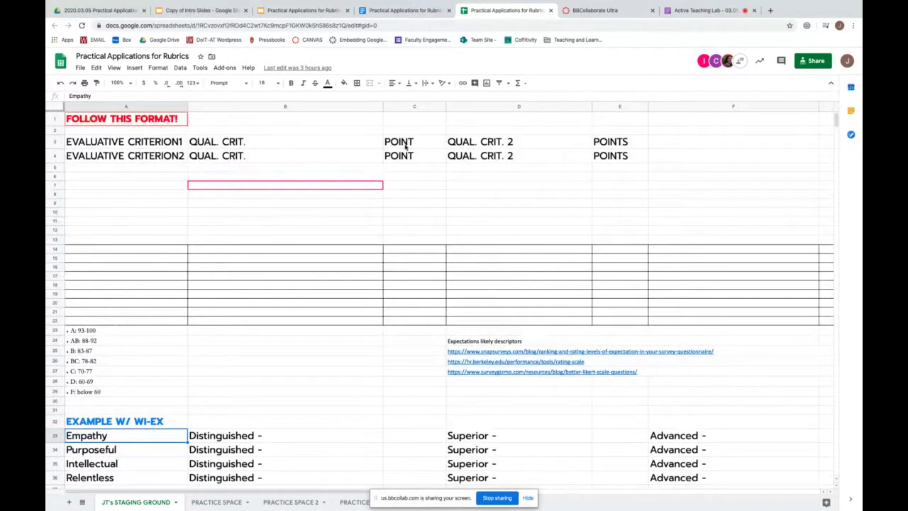
{"action": "left_click", "coordinate": [406, 145]}
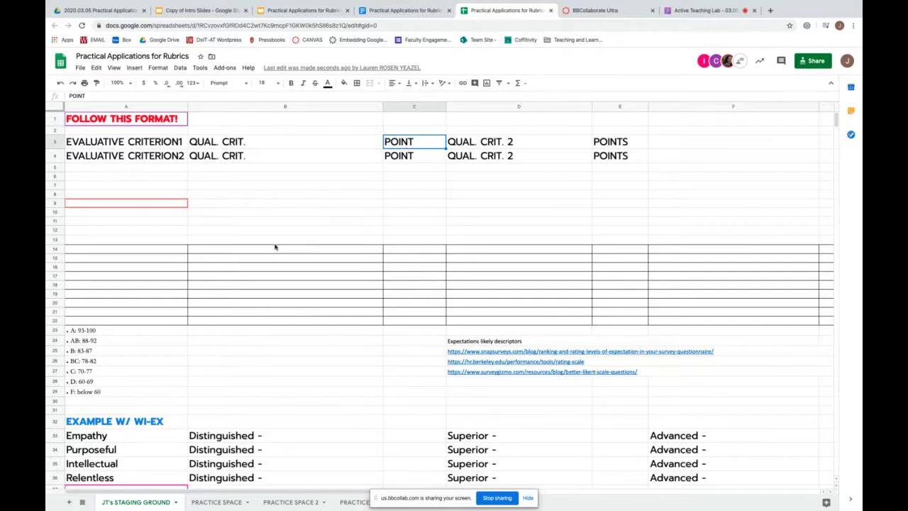
{"action": "left_click", "coordinate": [223, 502]}
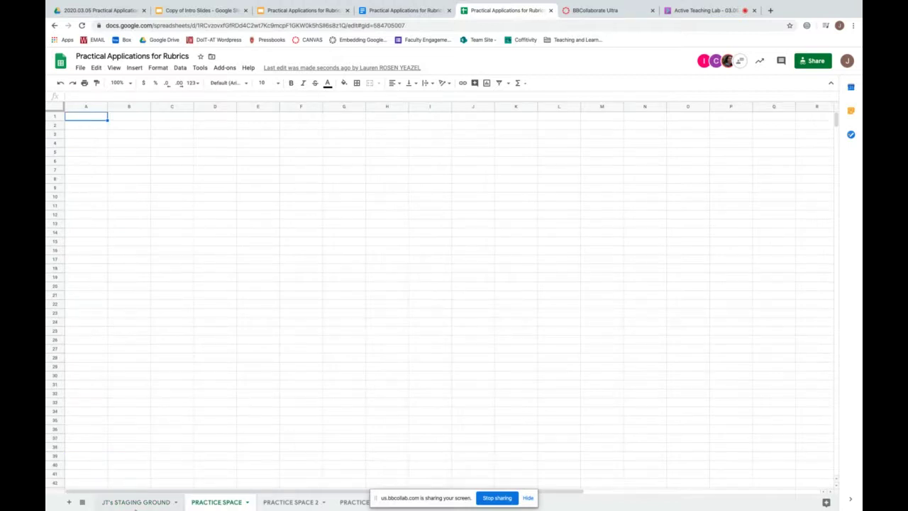
{"action": "left_click", "coordinate": [133, 503]}
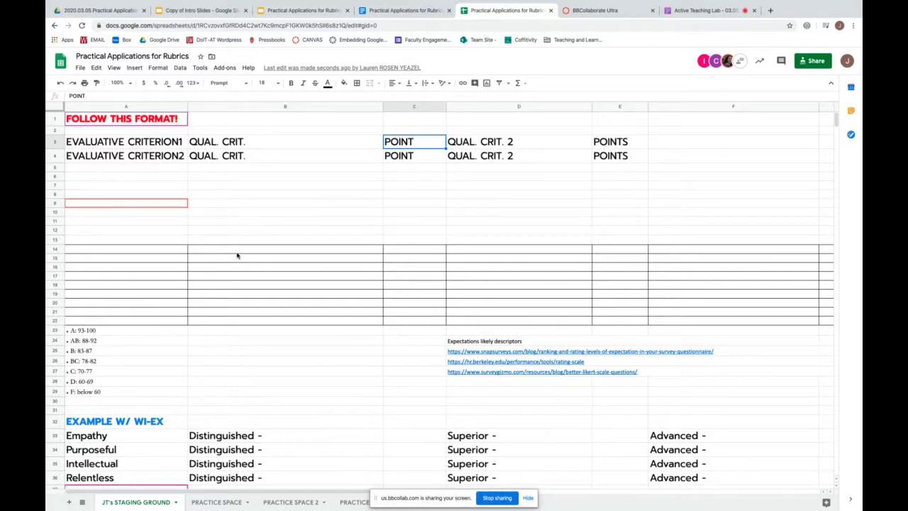
{"action": "scroll", "coordinate": [237, 256], "scroll_direction": "down", "scroll_amount": 5}
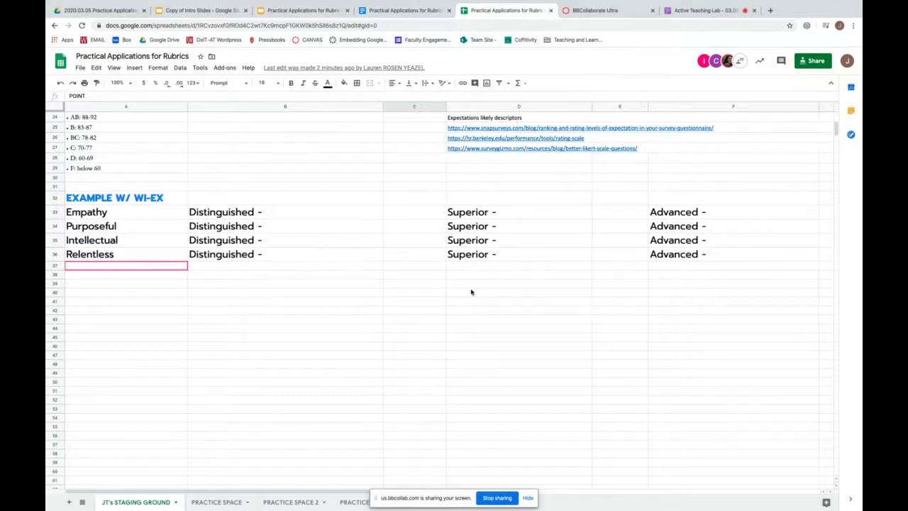
{"action": "scroll", "coordinate": [471, 292], "scroll_direction": "up", "scroll_amount": 7}
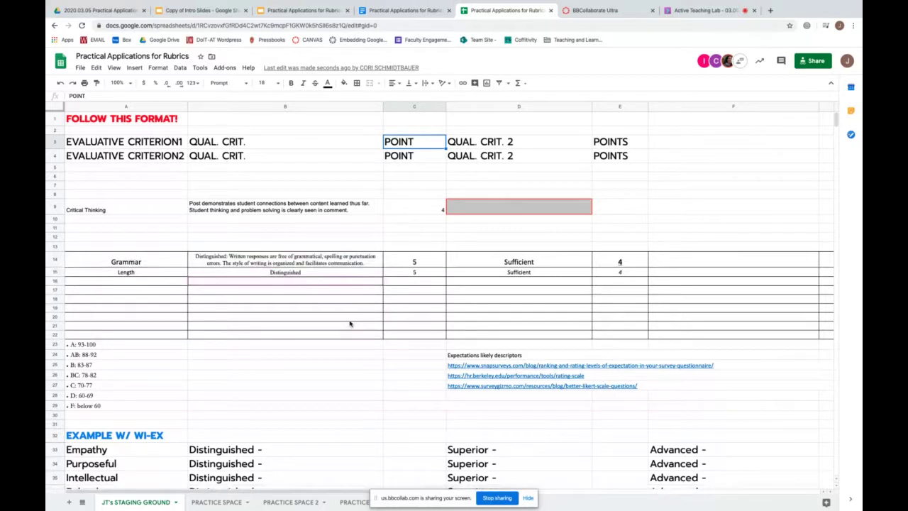
Step: Fill in the Empathy row: append "You are amazing!" to its Distinguished description and enter 5 points for both Distinguished and Superior
{"action": "left_click", "coordinate": [272, 449]}
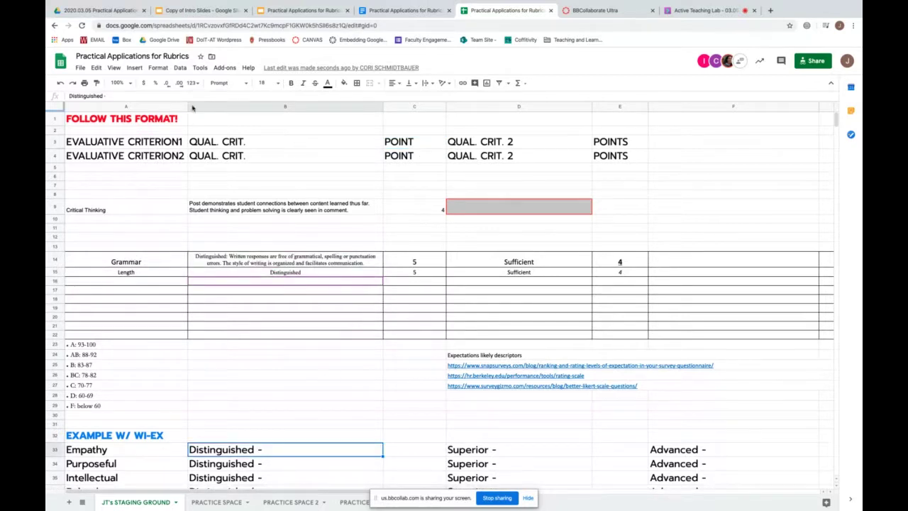
{"action": "left_click", "coordinate": [175, 95]}
{"action": "type", "text": "You"}
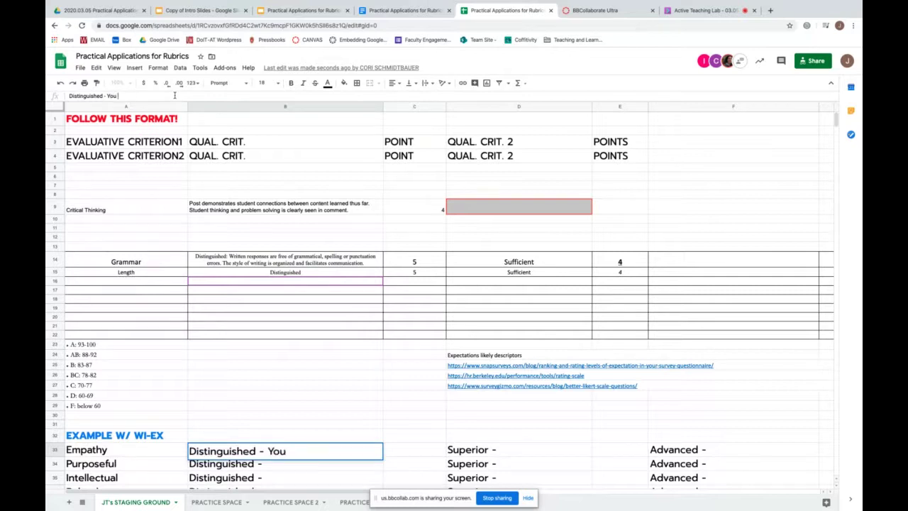
{"action": "type", "text": " are amazing!"}
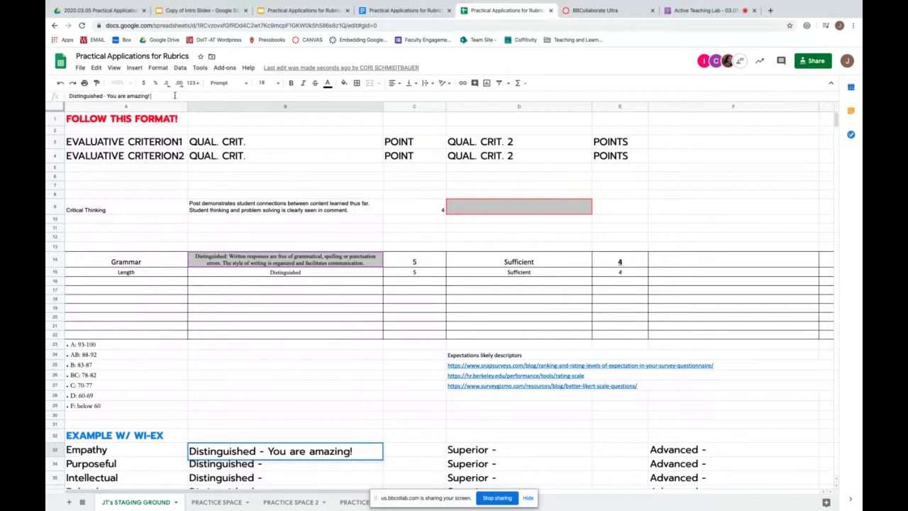
{"action": "left_click", "coordinate": [428, 450]}
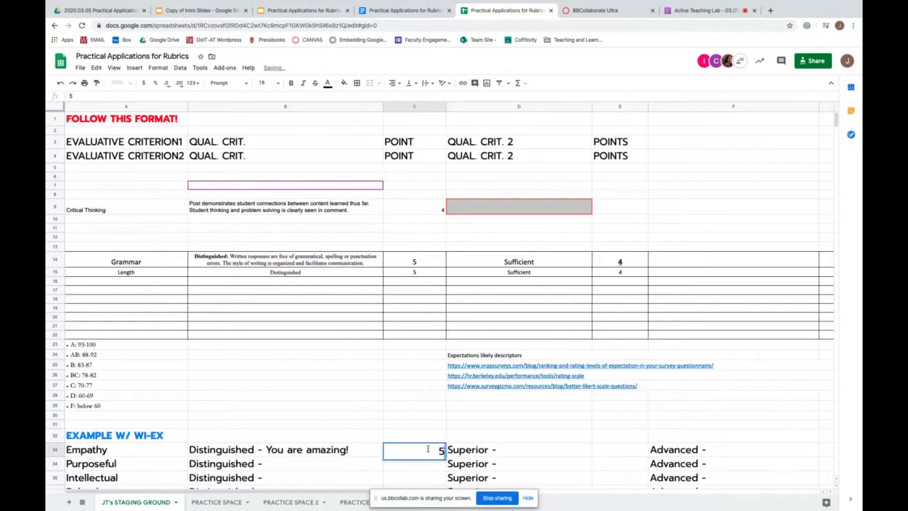
{"action": "type", "text": "5"}
{"action": "key", "text": "Tab"}
{"action": "key", "text": "Tab"}
{"action": "type", "text": "5"}
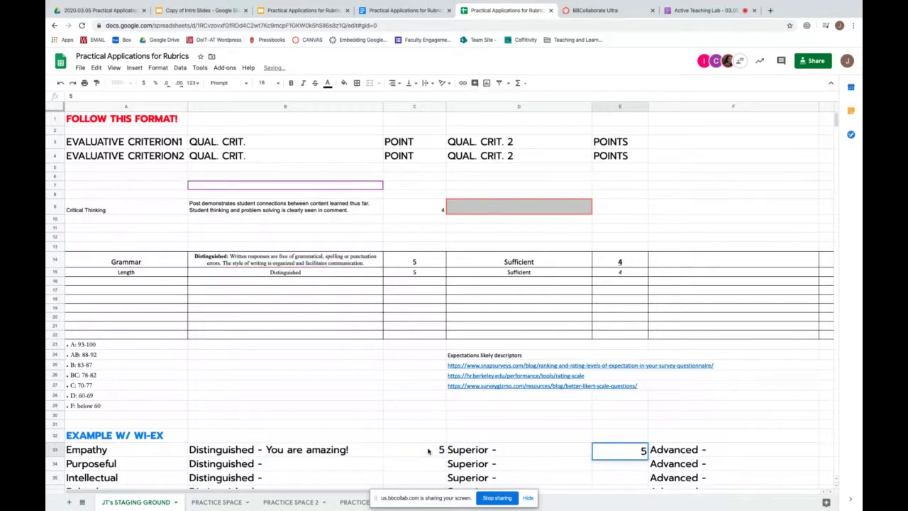
Step: Enter 5 points for Distinguished and 4 points for Superior in the Purposeful row of the WI-EX example
{"action": "scroll", "coordinate": [428, 450], "scroll_direction": "down", "scroll_amount": 1}
{"action": "left_click", "coordinate": [418, 426]}
{"action": "type", "text": "5"}
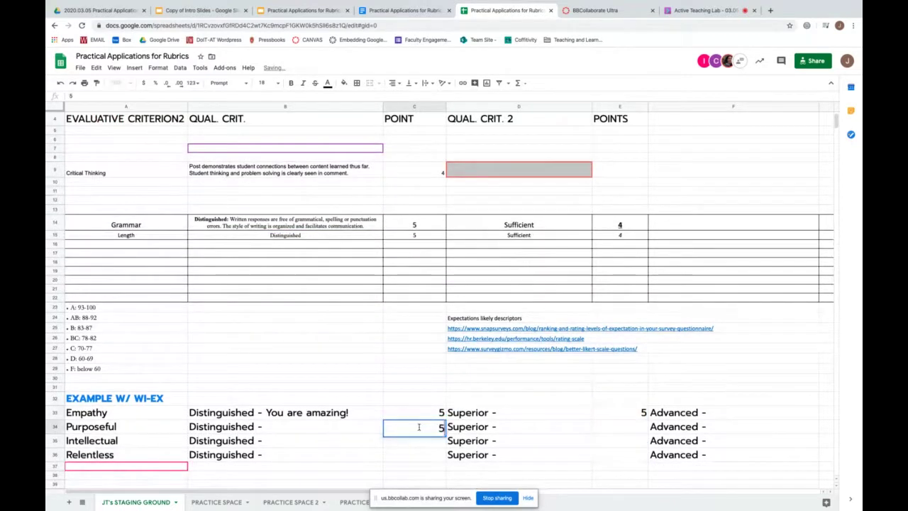
{"action": "key", "text": "Tab"}
{"action": "key", "text": "Tab"}
{"action": "type", "text": "4"}
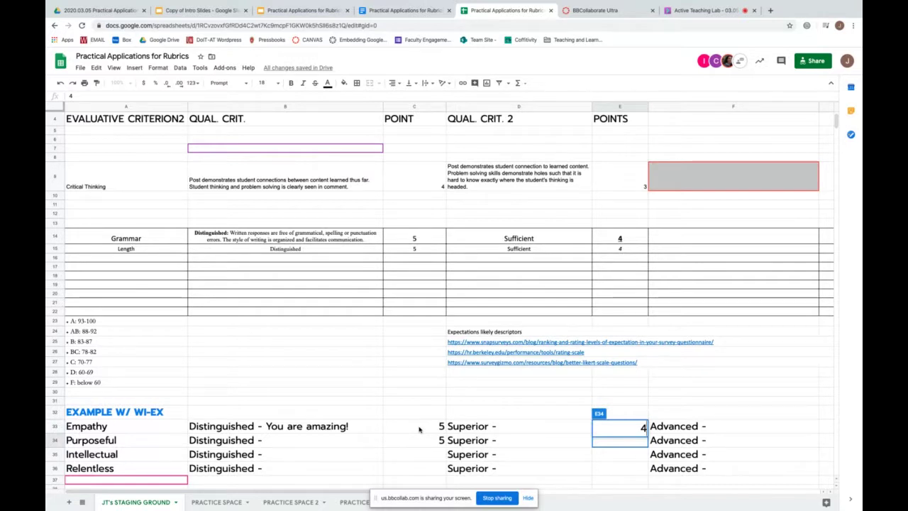
{"action": "key", "text": "Return"}
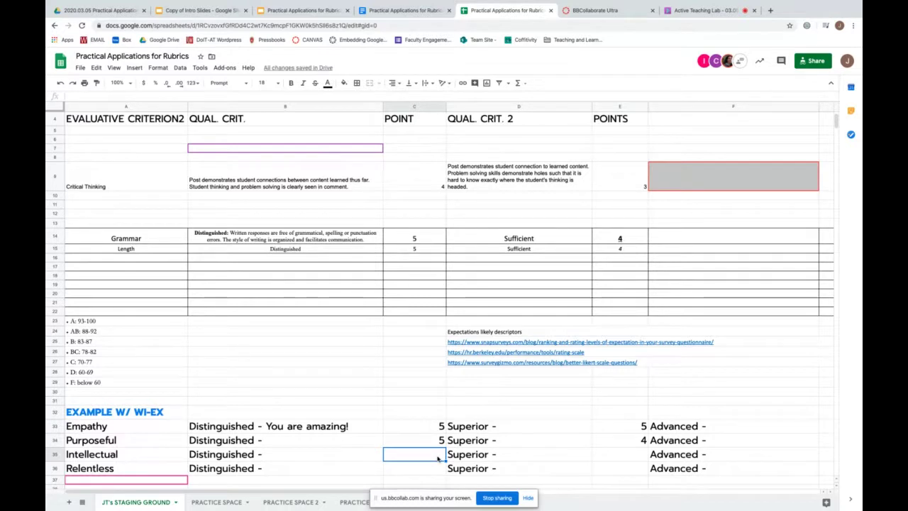
Step: Examine the collaborators' rubric entries for Grammar, Length and Critical Thinking against the format at the top of the sheet
{"action": "scroll", "coordinate": [438, 458], "scroll_direction": "down", "scroll_amount": 1}
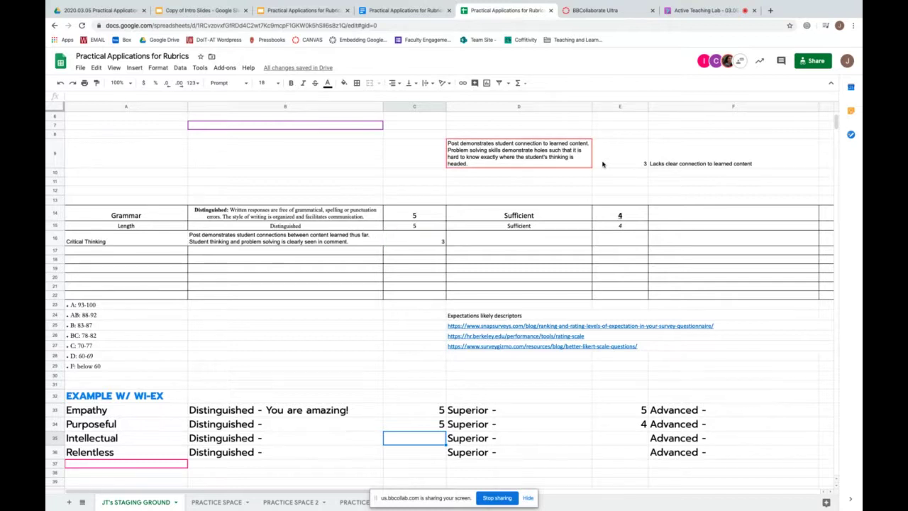
{"action": "scroll", "coordinate": [603, 164], "scroll_direction": "down", "scroll_amount": 2}
{"action": "scroll", "coordinate": [602, 164], "scroll_direction": "up", "scroll_amount": 1}
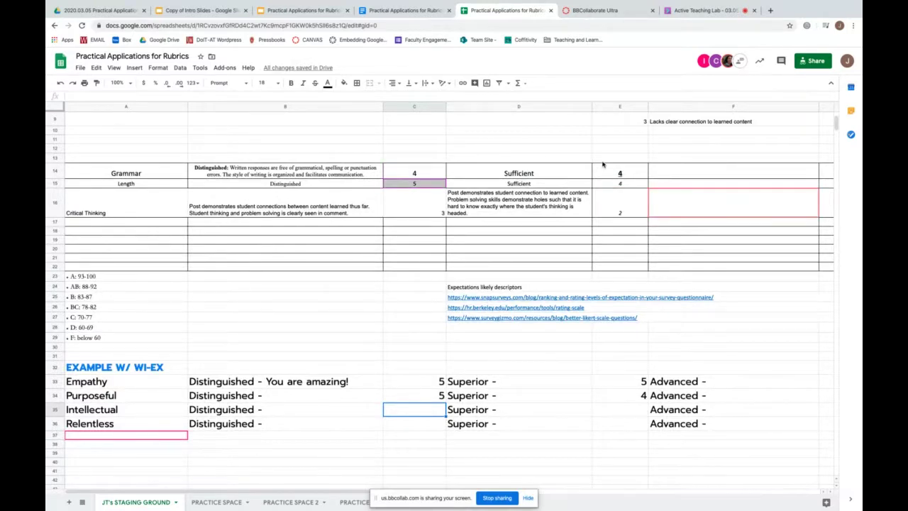
{"action": "scroll", "coordinate": [602, 164], "scroll_direction": "up", "scroll_amount": 3}
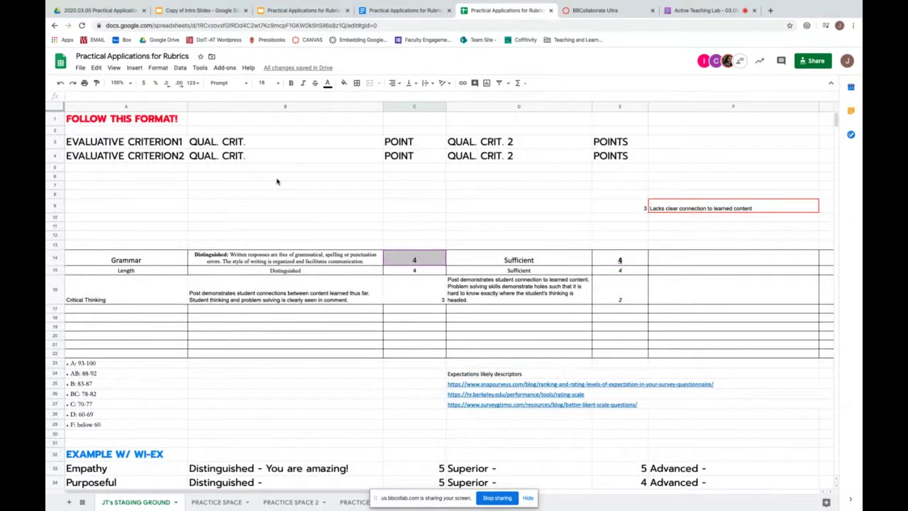
{"action": "scroll", "coordinate": [367, 392], "scroll_direction": "down", "scroll_amount": 3}
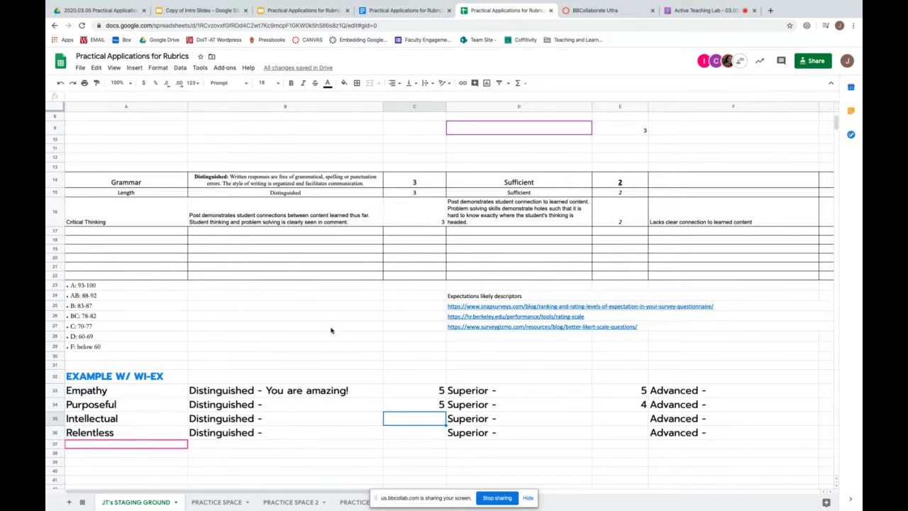
{"action": "mouse_move", "coordinate": [589, 2]}
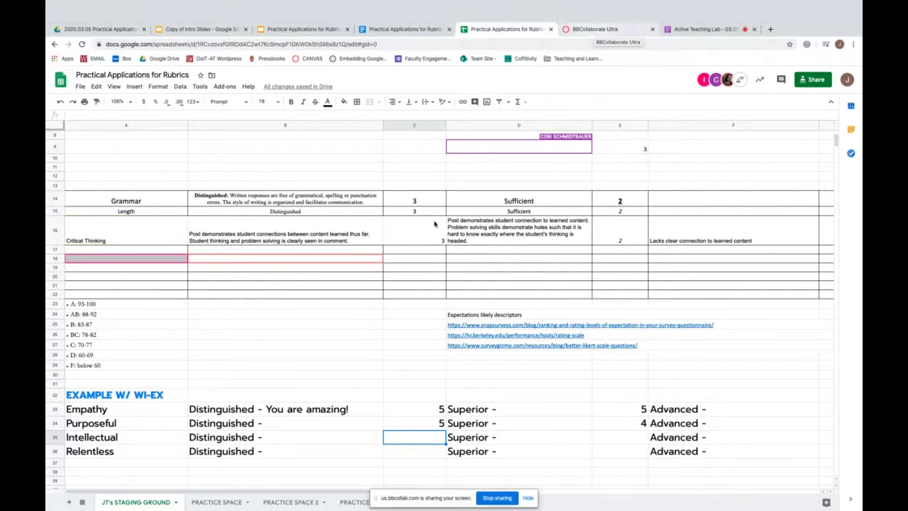
Step: Remove "You are amazing!" from the Distinguished description in the Empathy row
{"action": "left_click", "coordinate": [304, 397]}
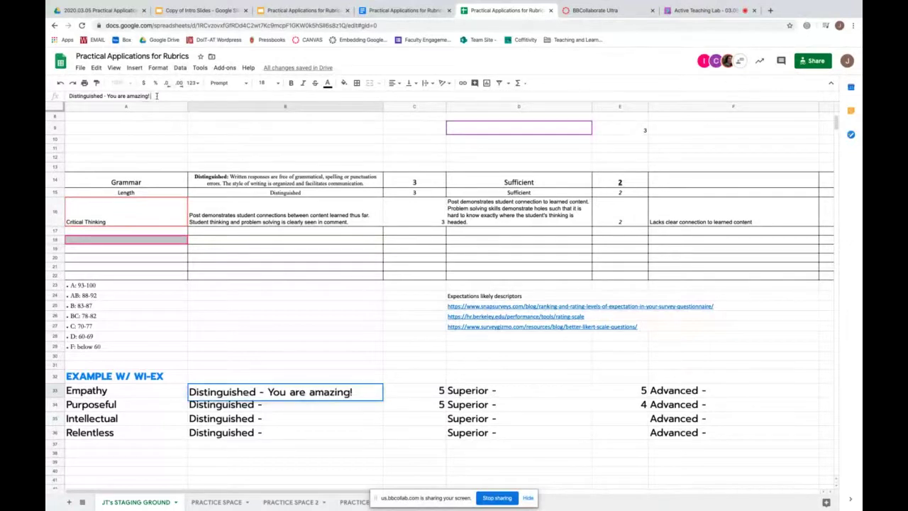
{"action": "left_click_drag", "start_coordinate": [156, 95], "coordinate": [105, 95]}
{"action": "key", "text": "BackSpace"}
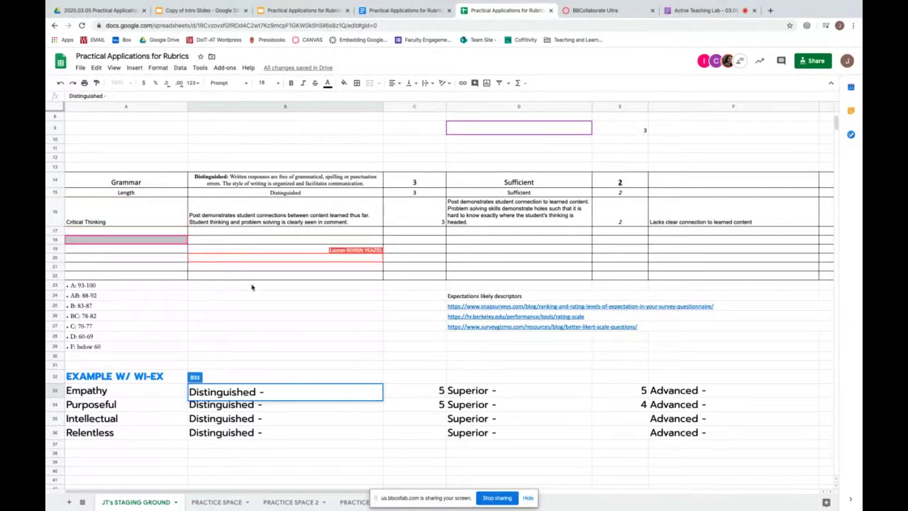
{"action": "key", "text": "ctrl+z"}
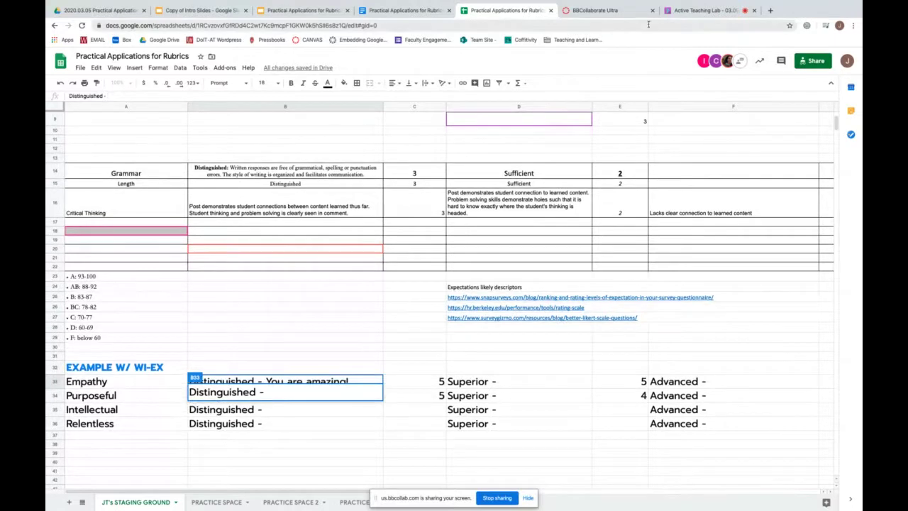
Step: Switch to Canvas and open the discussions list of the Active_Teaching_Lab_Sandbox course
{"action": "left_click", "coordinate": [617, 11]}
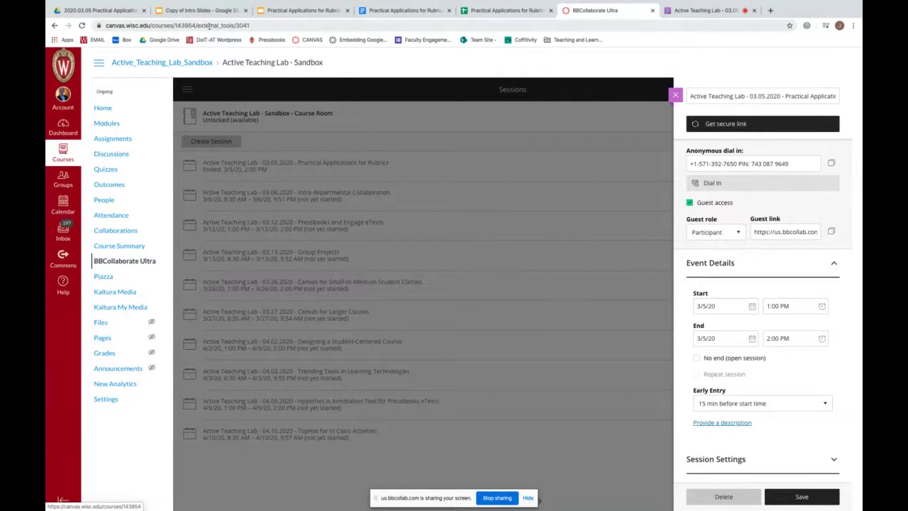
{"action": "left_click", "coordinate": [179, 64]}
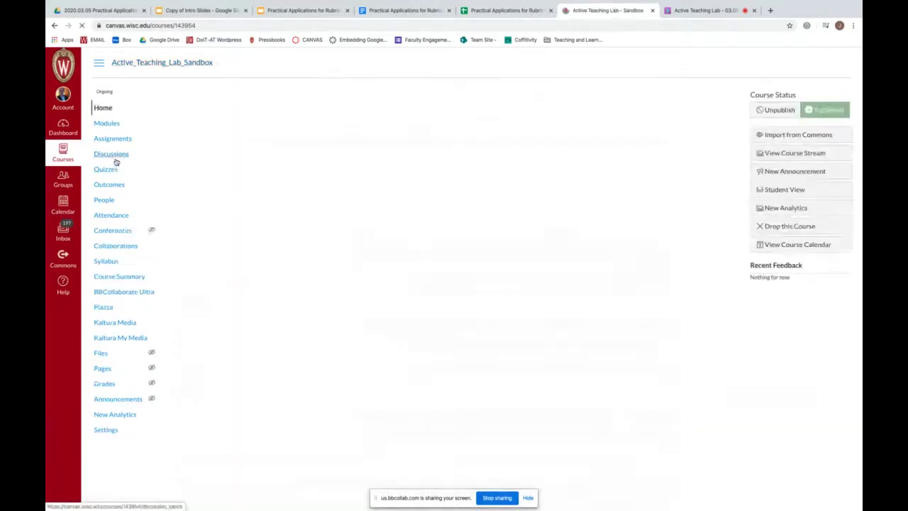
{"action": "left_click", "coordinate": [114, 155]}
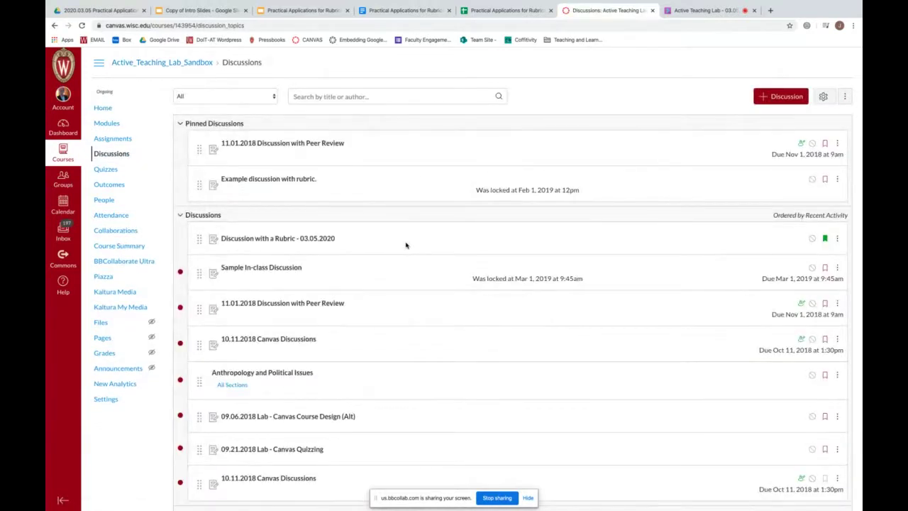
Step: Publish the "Discussion with a Rubric - 03.05.2020" discussion and open it for editing
{"action": "scroll", "coordinate": [405, 244], "scroll_direction": "down", "scroll_amount": 1}
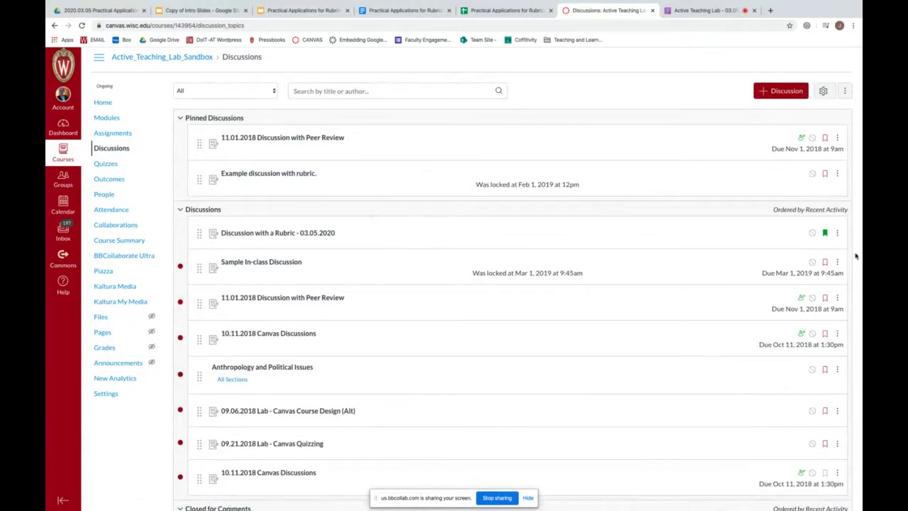
{"action": "left_click", "coordinate": [810, 235]}
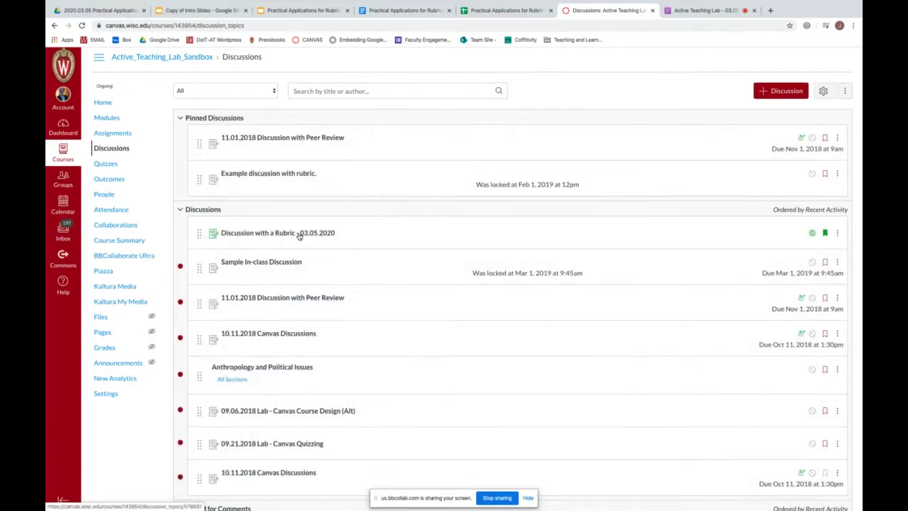
{"action": "left_click", "coordinate": [300, 236]}
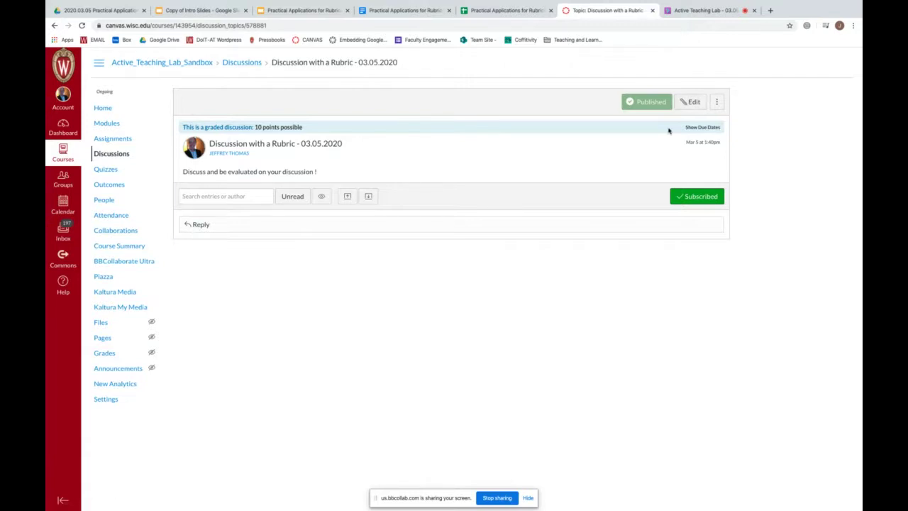
{"action": "left_click", "coordinate": [693, 102]}
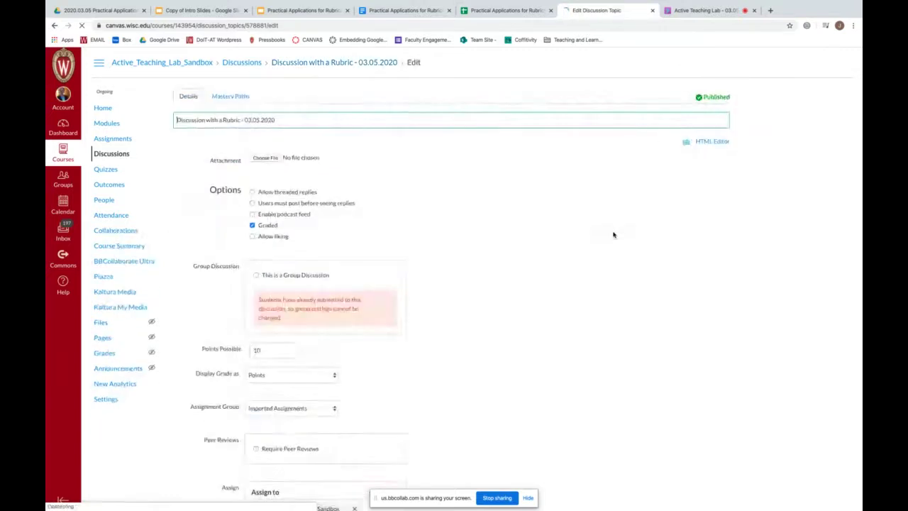
Step: Review the discussion's options, points and assignment settings, and save the discussion
{"action": "scroll", "coordinate": [613, 234], "scroll_direction": "down", "scroll_amount": 5}
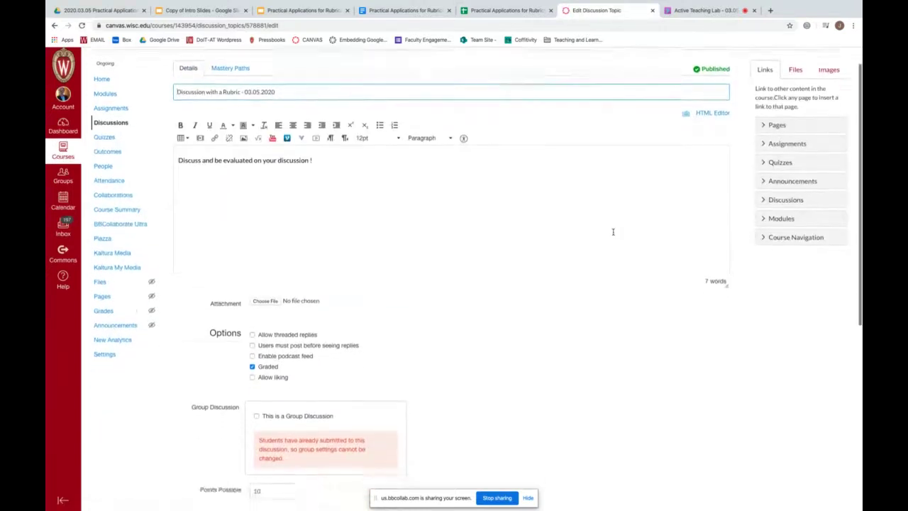
{"action": "scroll", "coordinate": [614, 233], "scroll_direction": "down", "scroll_amount": 2}
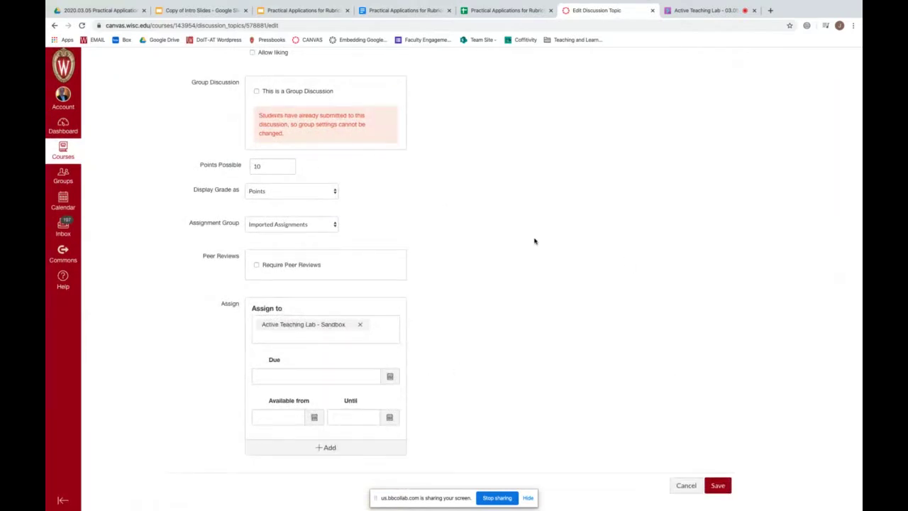
{"action": "scroll", "coordinate": [535, 241], "scroll_direction": "up", "scroll_amount": 1}
{"action": "scroll", "coordinate": [535, 241], "scroll_direction": "up", "scroll_amount": 6}
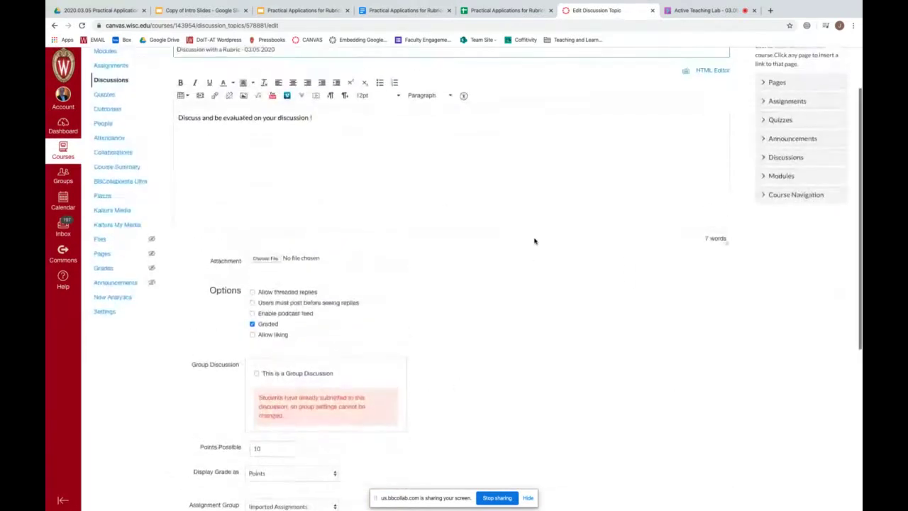
{"action": "scroll", "coordinate": [534, 241], "scroll_direction": "up", "scroll_amount": 1}
{"action": "scroll", "coordinate": [539, 243], "scroll_direction": "down", "scroll_amount": 7}
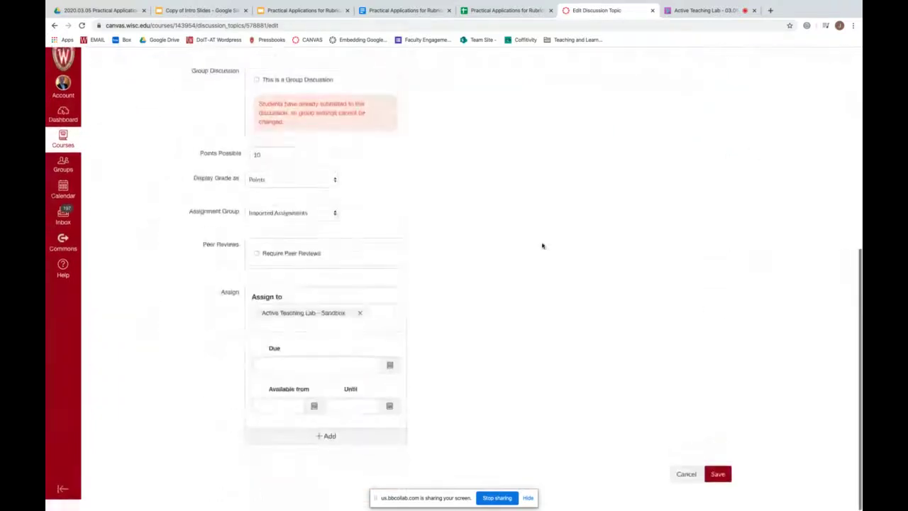
{"action": "left_click", "coordinate": [717, 484]}
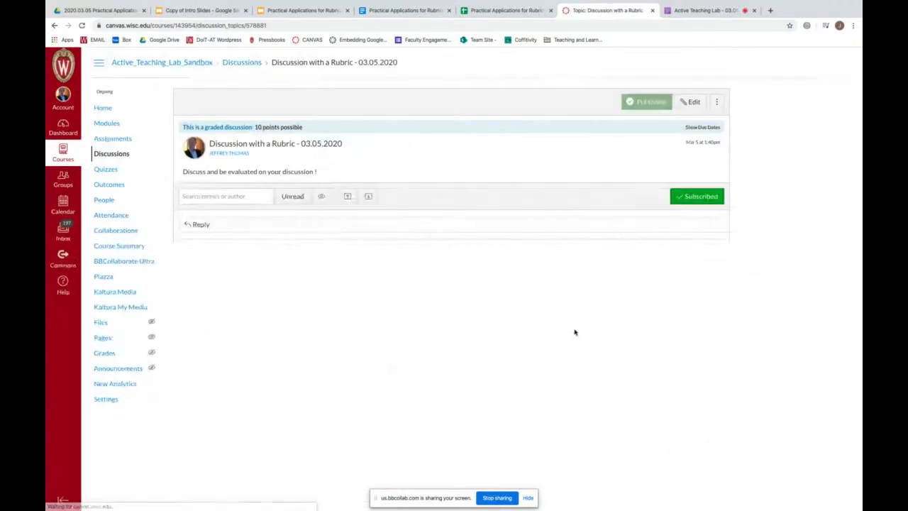
Step: Start adding a rubric to the discussion, browse the existing rubrics, and go on to manage the course rubrics and start a rubric import
{"action": "left_click", "coordinate": [718, 100]}
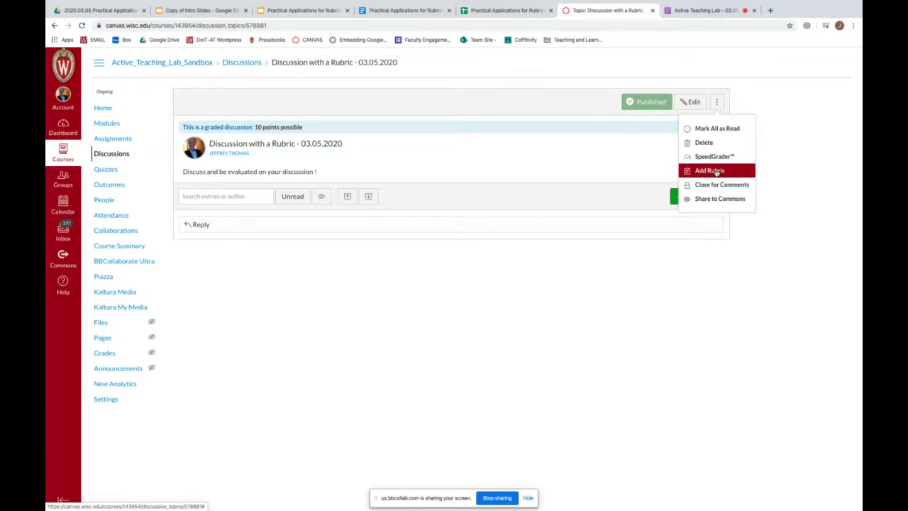
{"action": "left_click", "coordinate": [710, 170]}
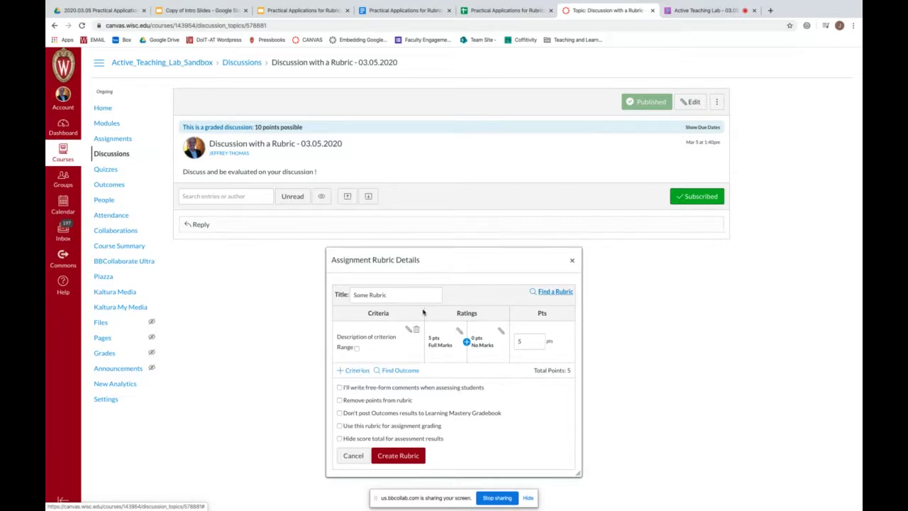
{"action": "left_click", "coordinate": [557, 292]}
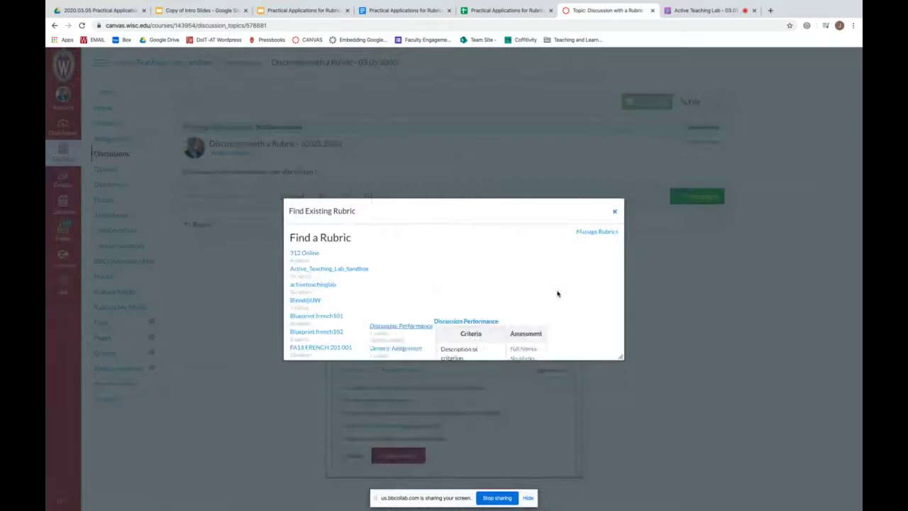
{"action": "scroll", "coordinate": [567, 268], "scroll_direction": "down", "scroll_amount": 2}
{"action": "scroll", "coordinate": [566, 268], "scroll_direction": "down", "scroll_amount": 2}
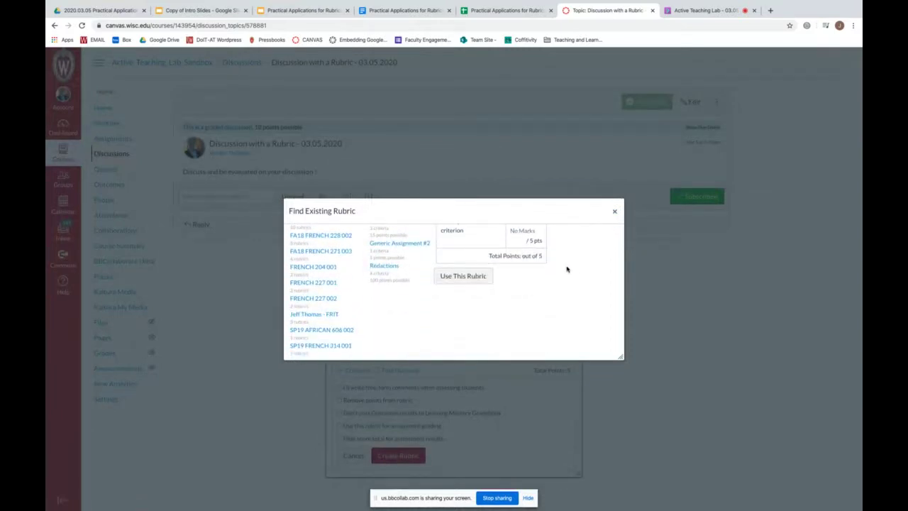
{"action": "scroll", "coordinate": [567, 269], "scroll_direction": "up", "scroll_amount": 4}
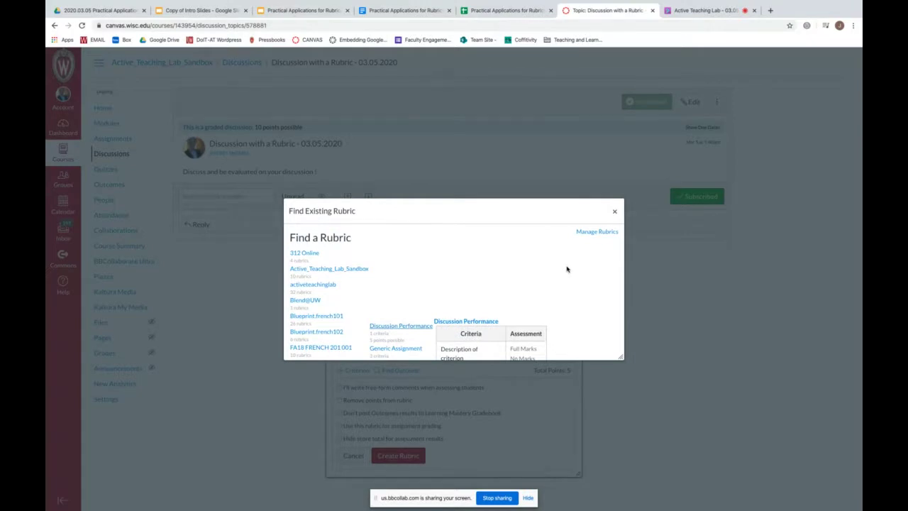
{"action": "left_click", "coordinate": [591, 234]}
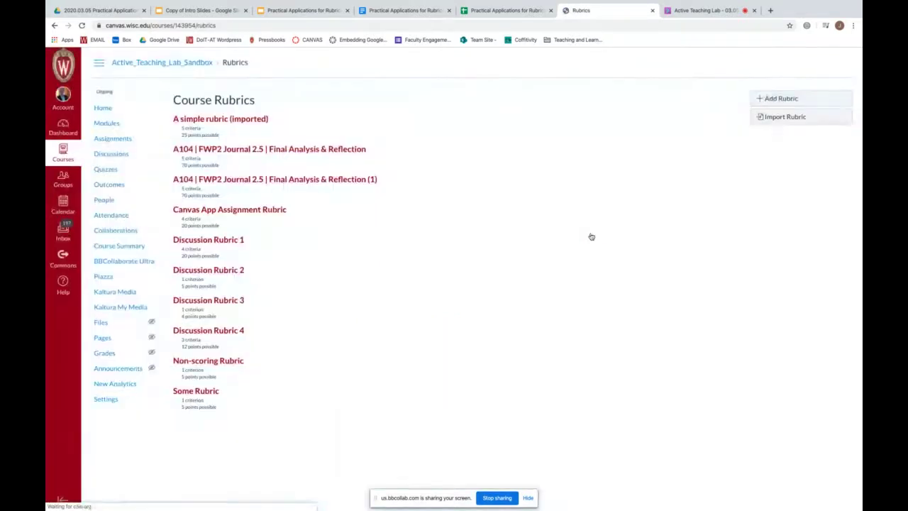
{"action": "left_click", "coordinate": [779, 118]}
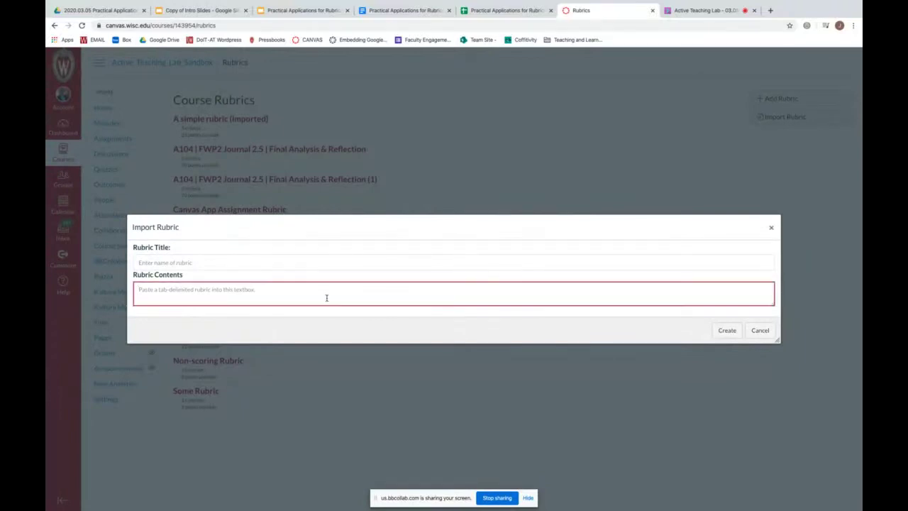
Step: Switch to the Practical Applications for Rubrics Google Sheet and copy the Empathy and Purposeful rows from criterion name through Superior points
{"action": "left_click", "coordinate": [474, 10]}
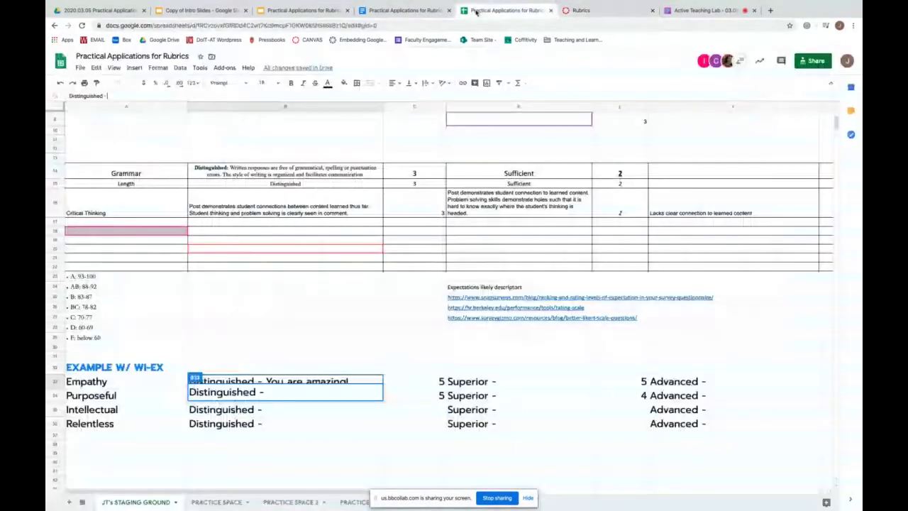
{"action": "left_click", "coordinate": [106, 383]}
{"action": "left_click_drag", "start_coordinate": [175, 395], "coordinate": [708, 400]}
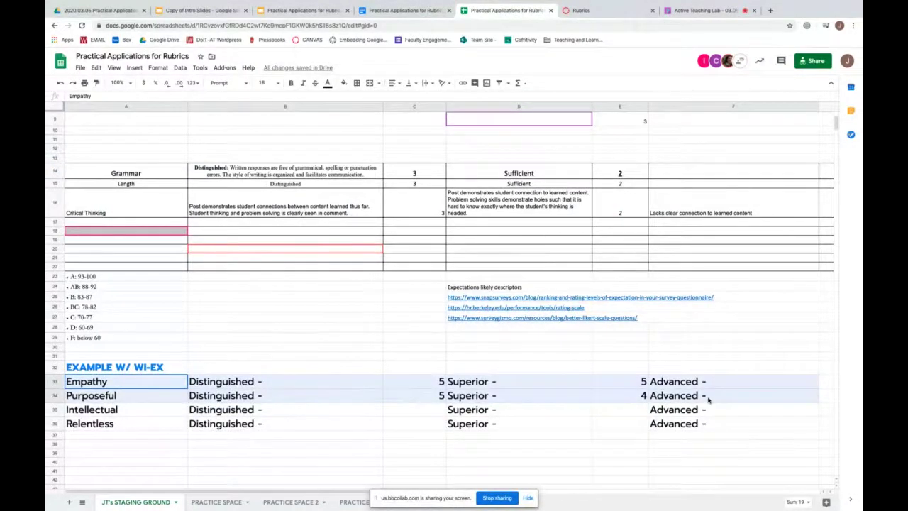
{"action": "scroll", "coordinate": [708, 400], "scroll_direction": "right", "scroll_amount": 3}
{"action": "scroll", "coordinate": [702, 402], "scroll_direction": "left", "scroll_amount": 3}
{"action": "left_click_drag", "start_coordinate": [686, 408], "coordinate": [633, 402]}
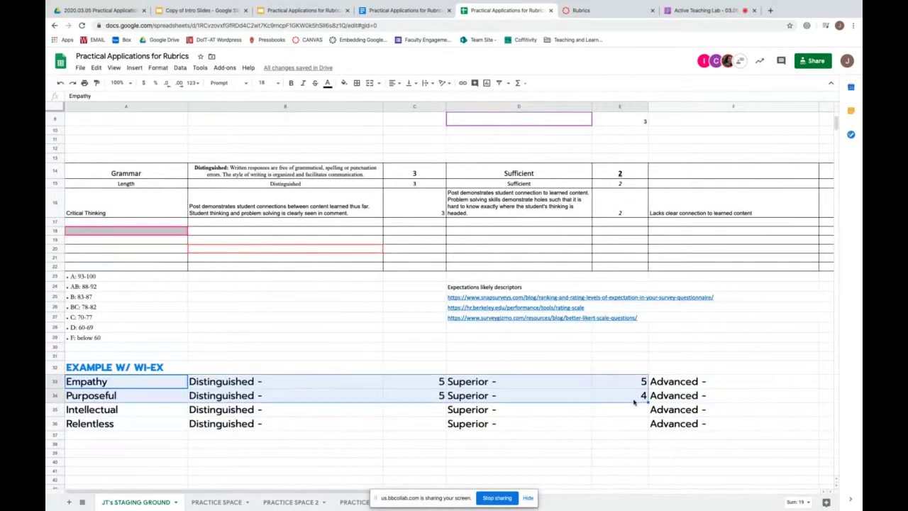
{"action": "key", "text": "ctrl+c"}
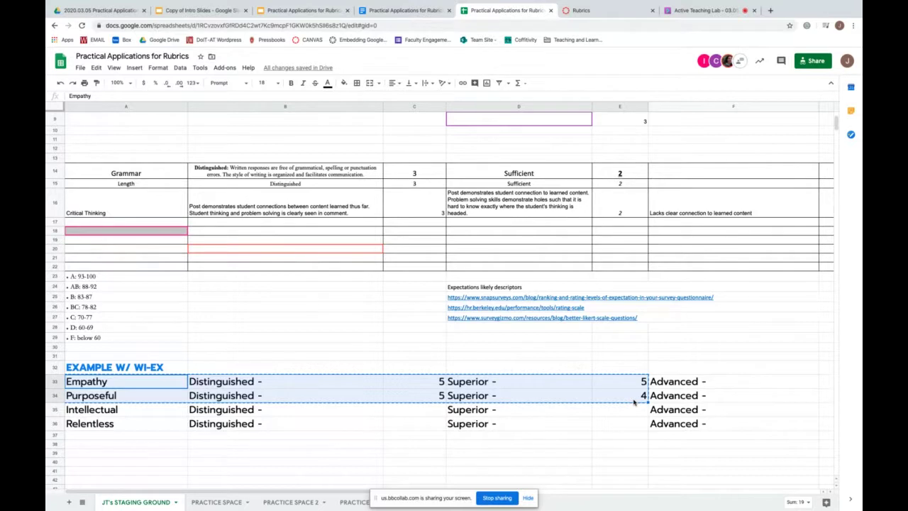
Step: Set the Superior points in the Empathy row to 4
{"action": "left_click", "coordinate": [646, 384]}
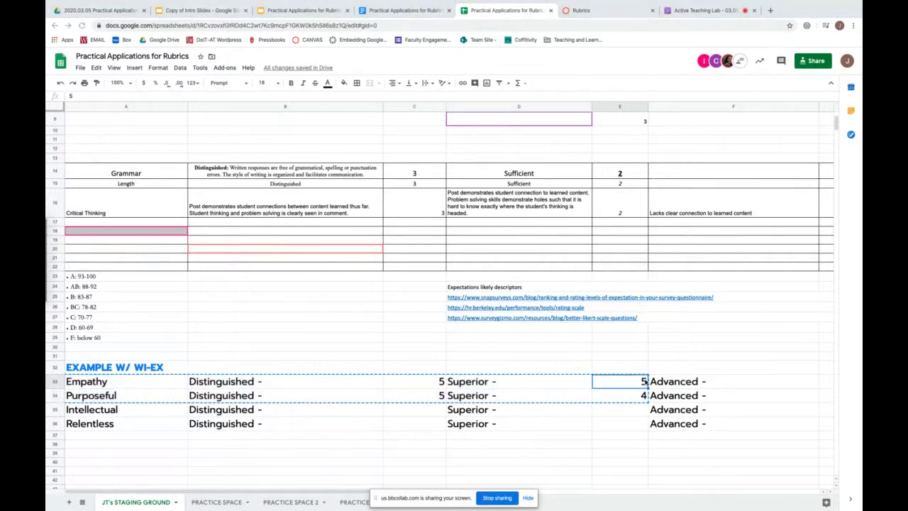
{"action": "key", "text": "F4"}
{"action": "key", "text": "Escape"}
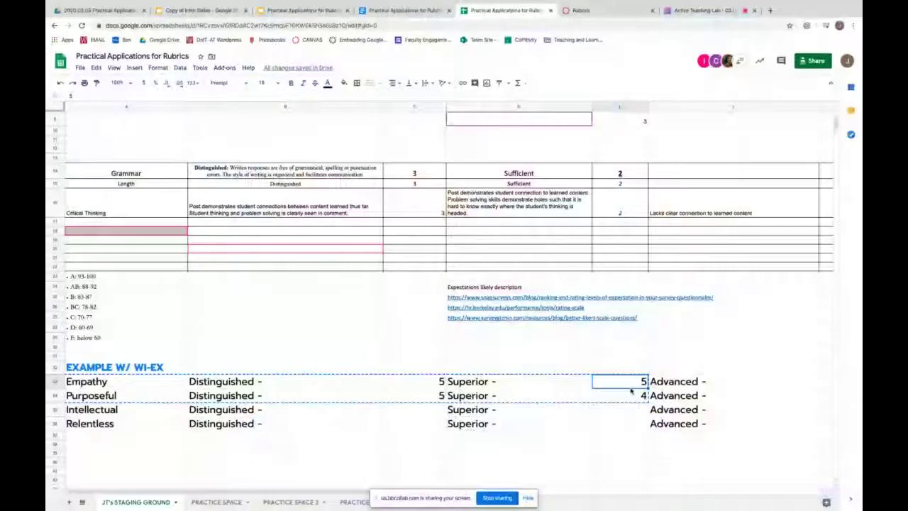
{"action": "key", "text": "ctrl+z"}
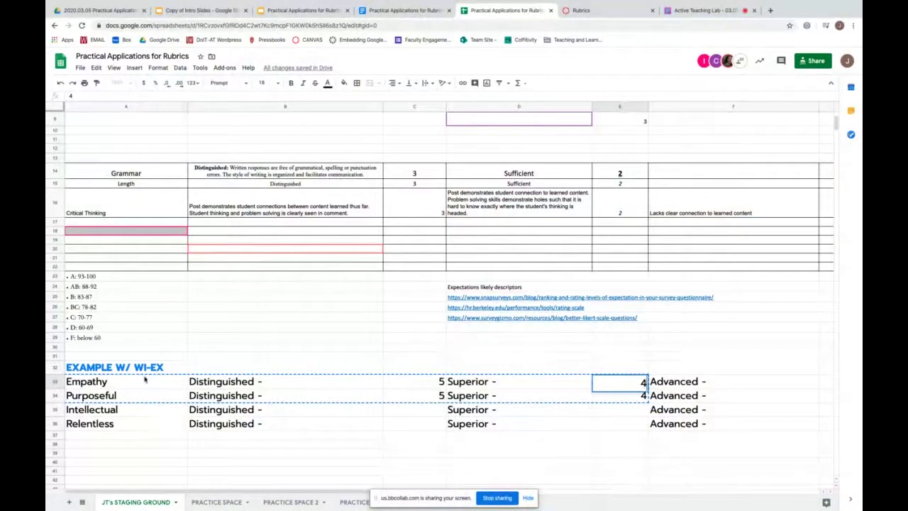
Step: Copy the corrected Empathy and Purposeful rows through the Superior points and paste them into the rubric contents of the Canvas import
{"action": "left_click_drag", "start_coordinate": [144, 381], "coordinate": [606, 400]}
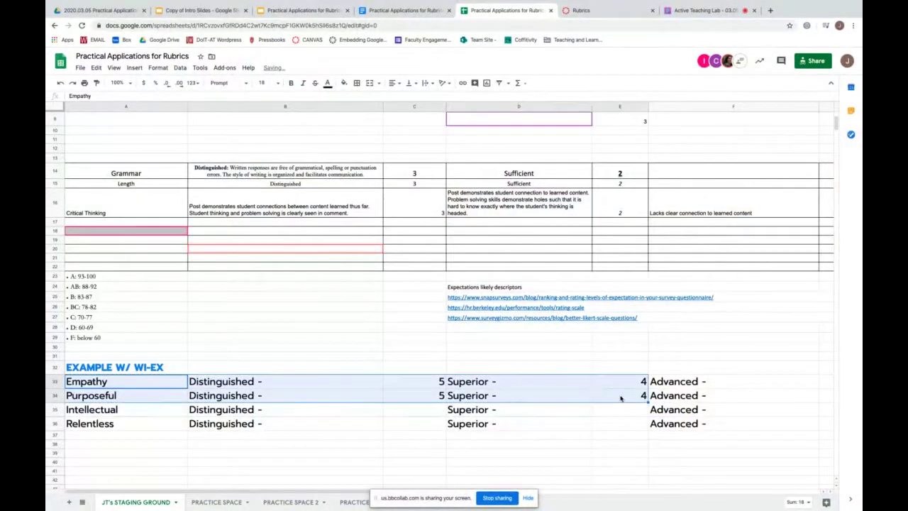
{"action": "key", "text": "ctrl+c"}
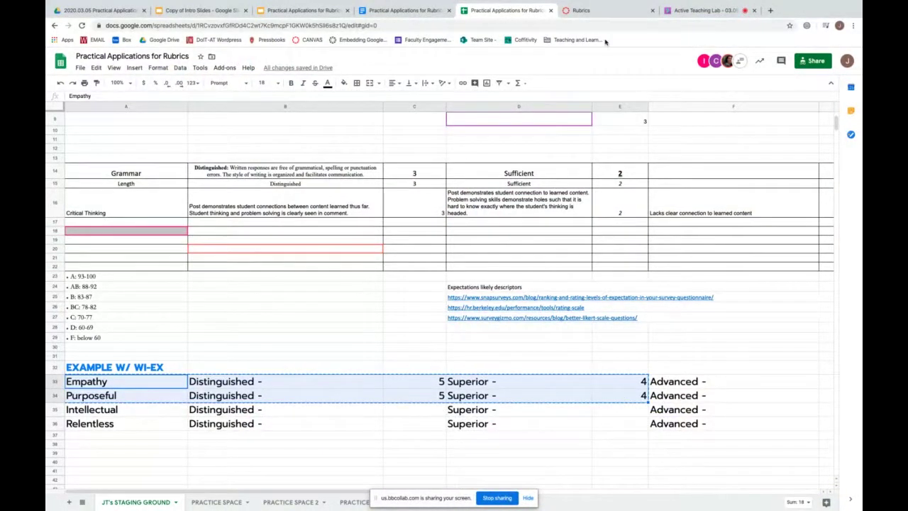
{"action": "left_click", "coordinate": [605, 12]}
{"action": "left_click", "coordinate": [257, 290]}
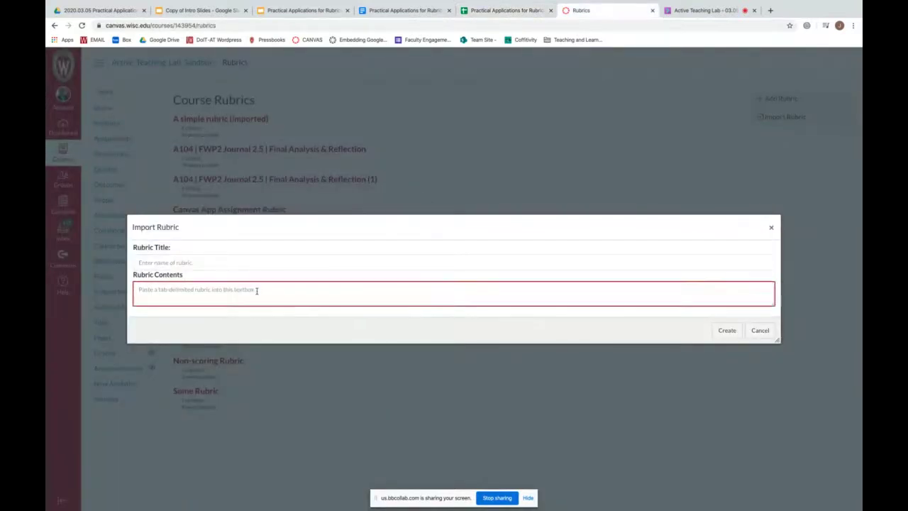
{"action": "key", "text": "ctrl+v"}
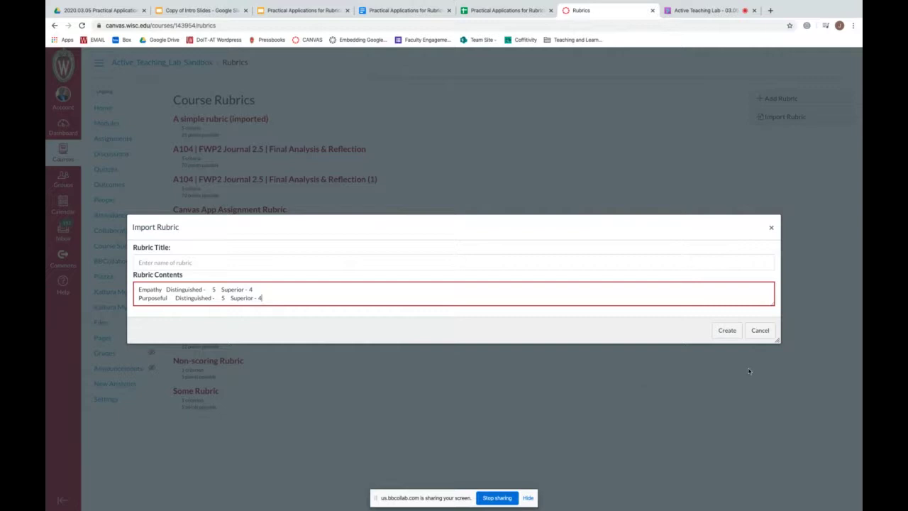
Step: Title the imported rubric "Hope this works rubric", create it, and open it from the course rubrics
{"action": "left_click", "coordinate": [726, 330]}
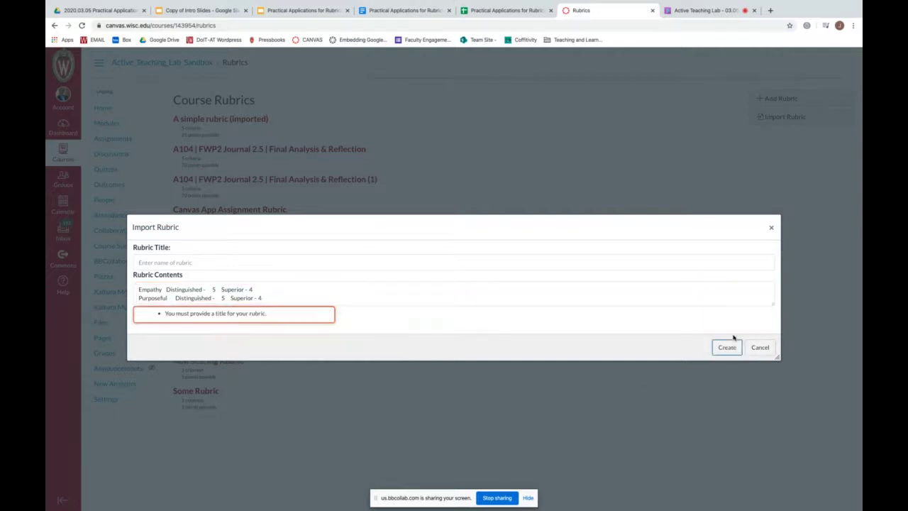
{"action": "left_click", "coordinate": [304, 263]}
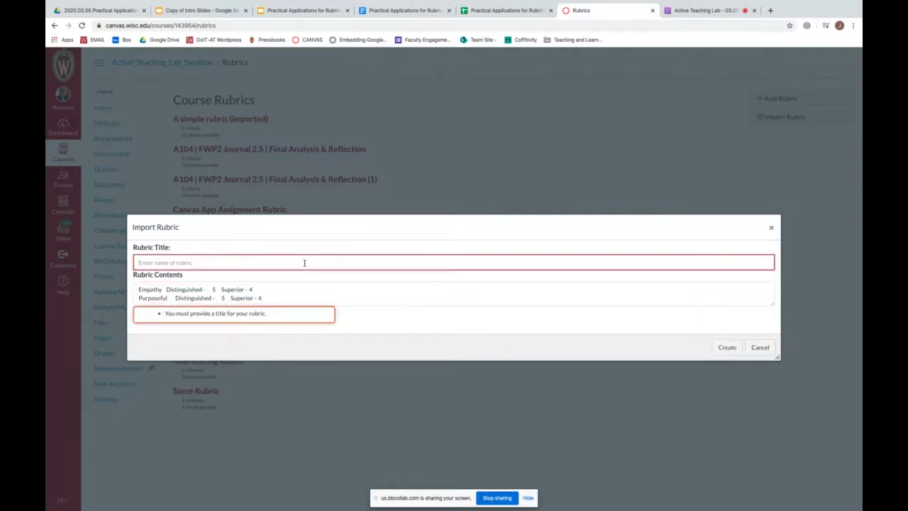
{"action": "type", "text": "Hope this works rubc"}
{"action": "type", "text": "ic"}
{"action": "left_click", "coordinate": [718, 348]}
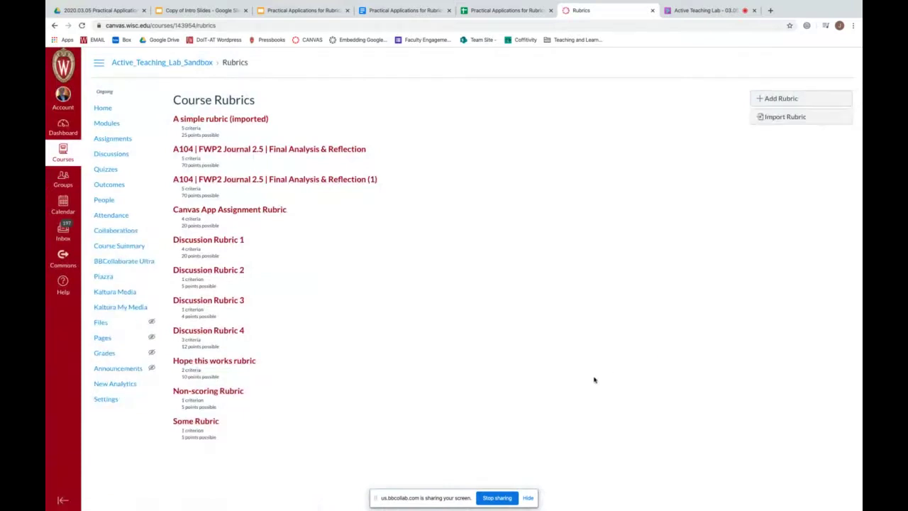
{"action": "left_click", "coordinate": [221, 362]}
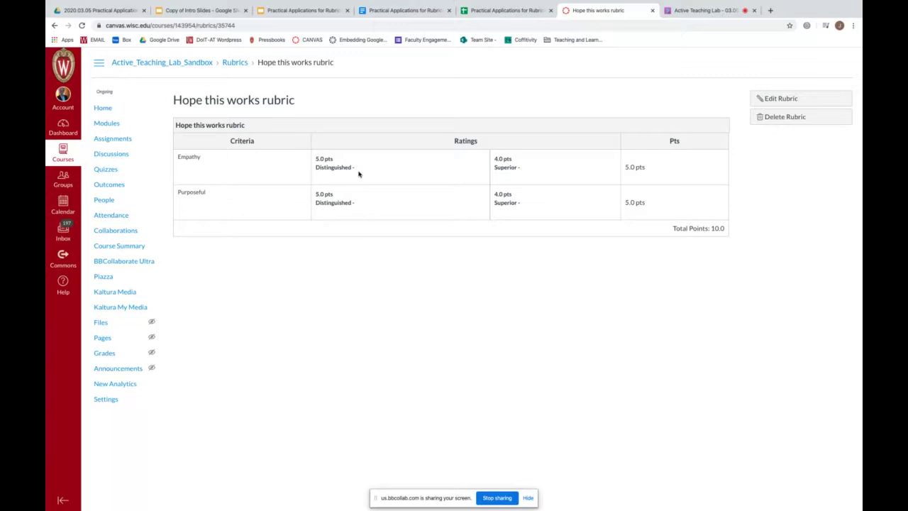
Step: Return to the course discussions and open "Discussion with a Rubric - 03.05.2020"
{"action": "left_click", "coordinate": [121, 158]}
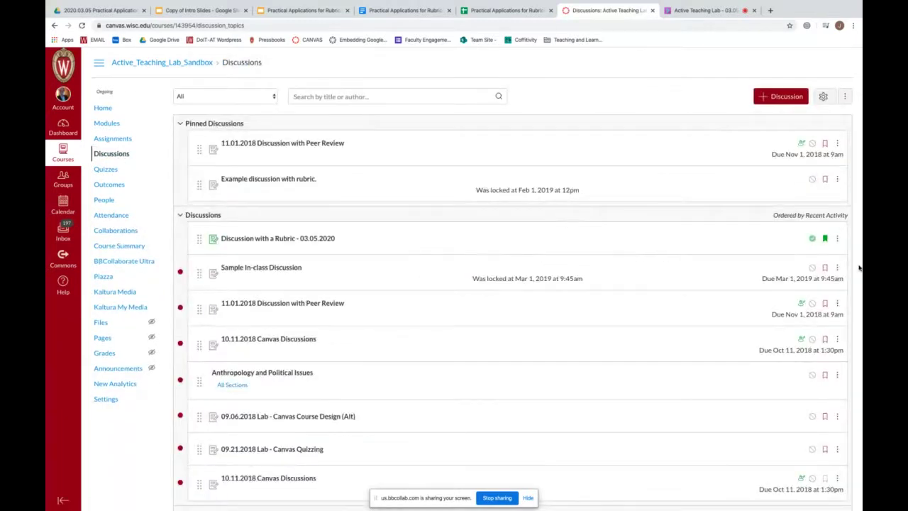
{"action": "left_click", "coordinate": [837, 238]}
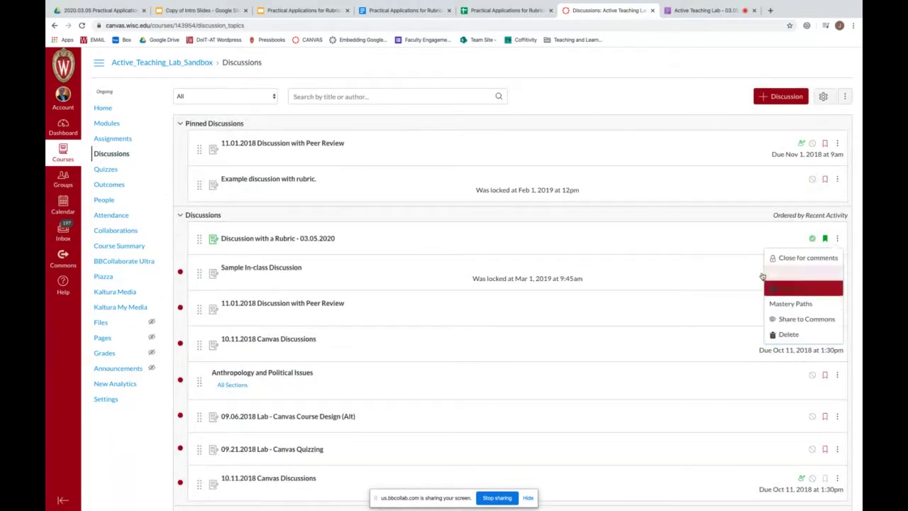
{"action": "left_click", "coordinate": [284, 239]}
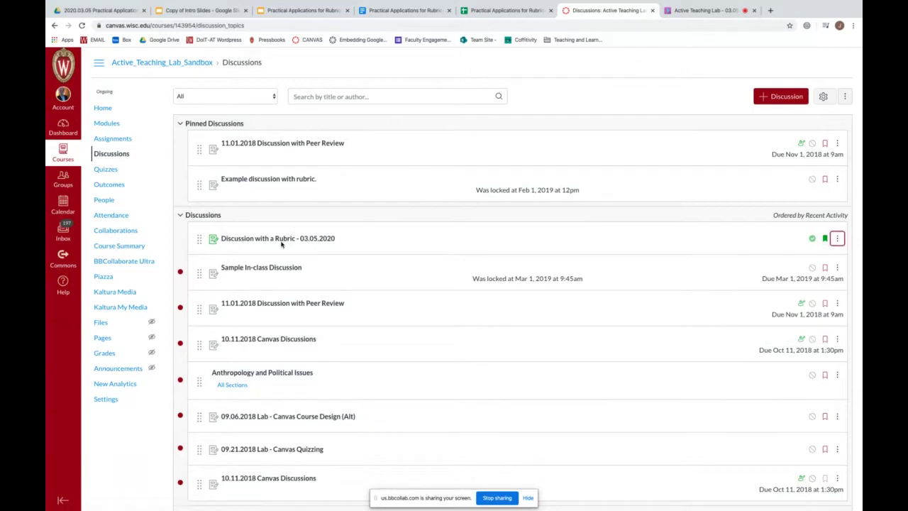
{"action": "left_click", "coordinate": [282, 240]}
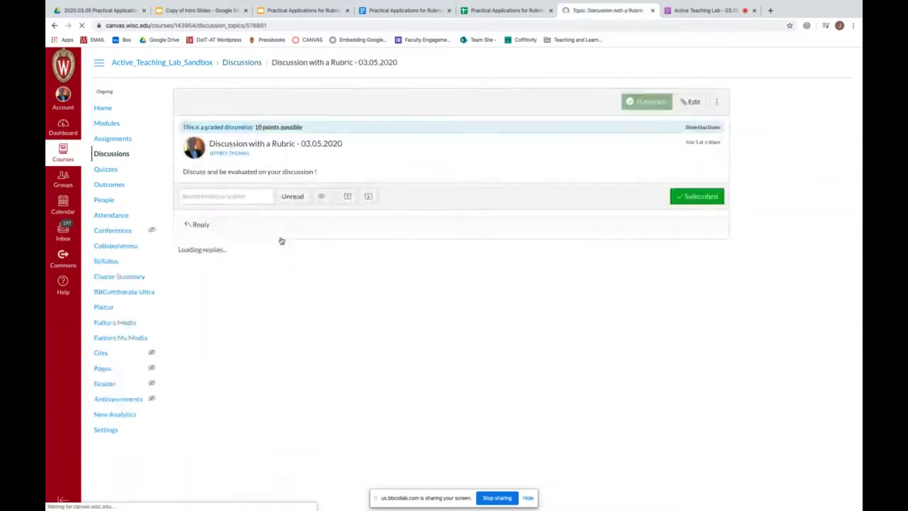
Step: Start adding a rubric to the discussion and browse the existing rubrics by course
{"action": "left_click", "coordinate": [717, 102]}
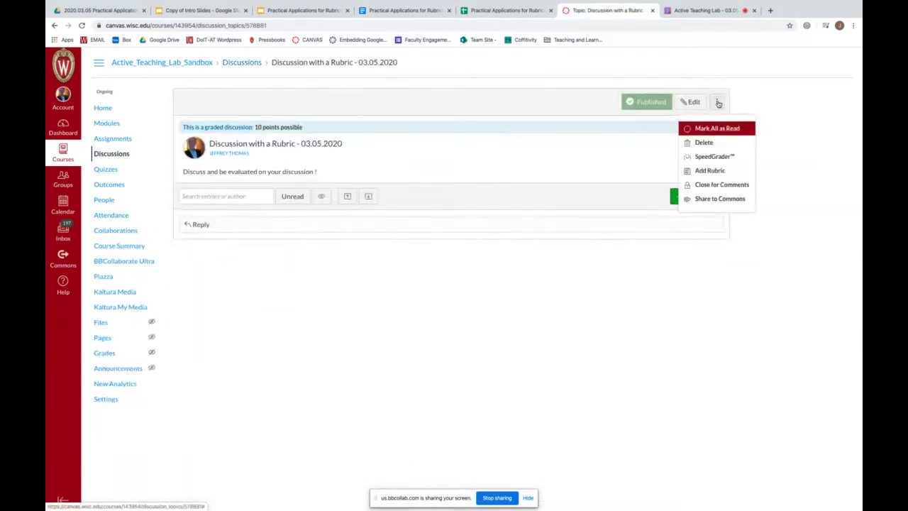
{"action": "left_click", "coordinate": [710, 170]}
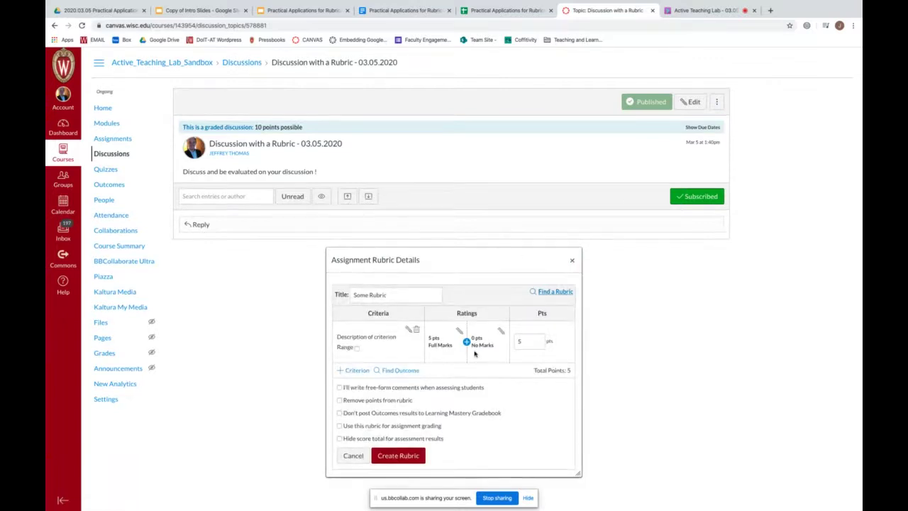
{"action": "left_click", "coordinate": [554, 292]}
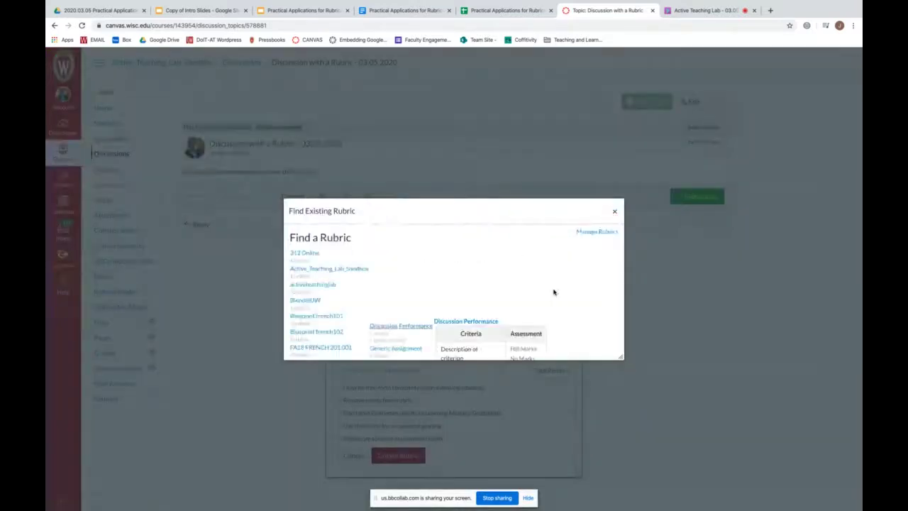
{"action": "scroll", "coordinate": [554, 292], "scroll_direction": "down", "scroll_amount": 3}
{"action": "scroll", "coordinate": [554, 291], "scroll_direction": "down", "scroll_amount": 2}
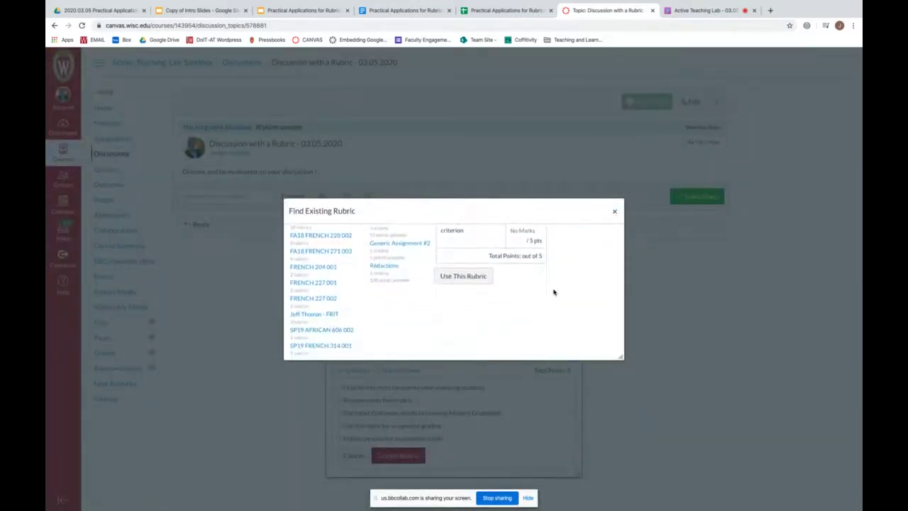
{"action": "scroll", "coordinate": [476, 298], "scroll_direction": "up", "scroll_amount": 5}
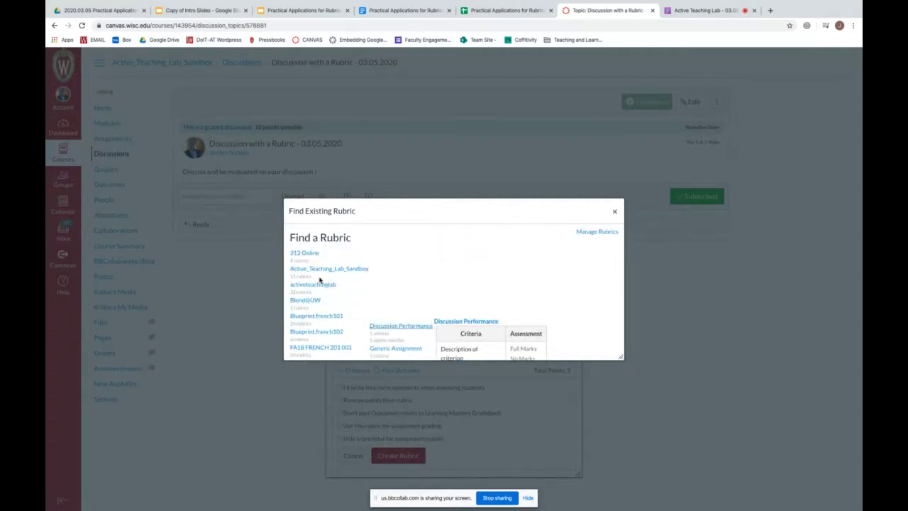
{"action": "scroll", "coordinate": [320, 279], "scroll_direction": "down", "scroll_amount": 1}
{"action": "scroll", "coordinate": [320, 279], "scroll_direction": "down", "scroll_amount": 7}
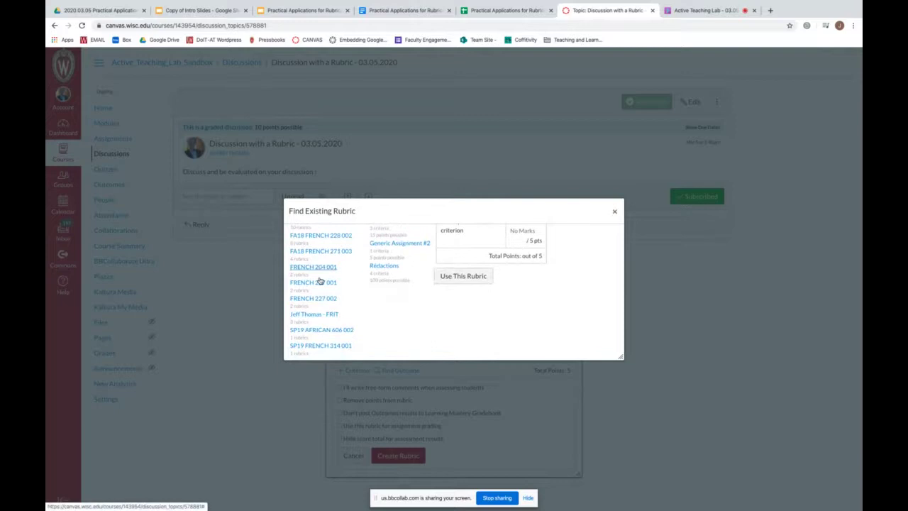
{"action": "scroll", "coordinate": [319, 281], "scroll_direction": "up", "scroll_amount": 8}
Step: Attach "Hope this works rubric" from the Active_Teaching_Lab_Sandbox course to the discussion
{"action": "left_click", "coordinate": [319, 270]}
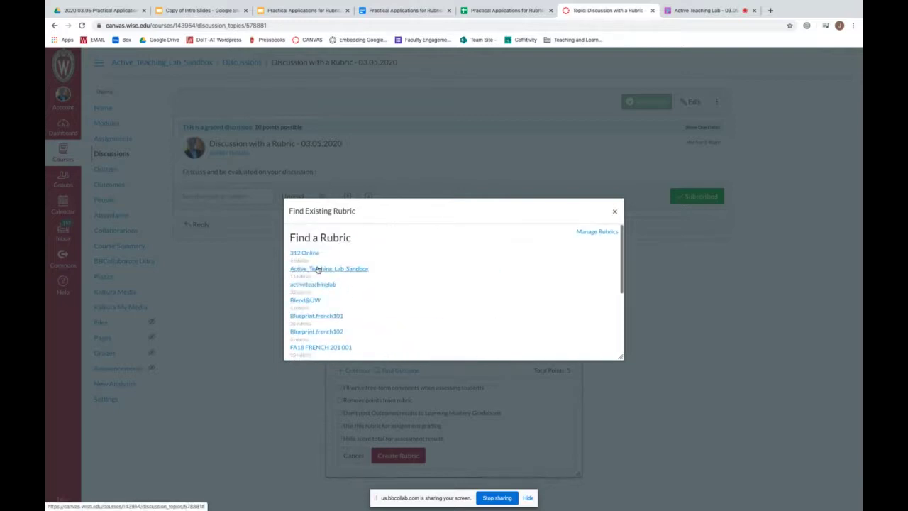
{"action": "scroll", "coordinate": [406, 278], "scroll_direction": "down", "scroll_amount": 8}
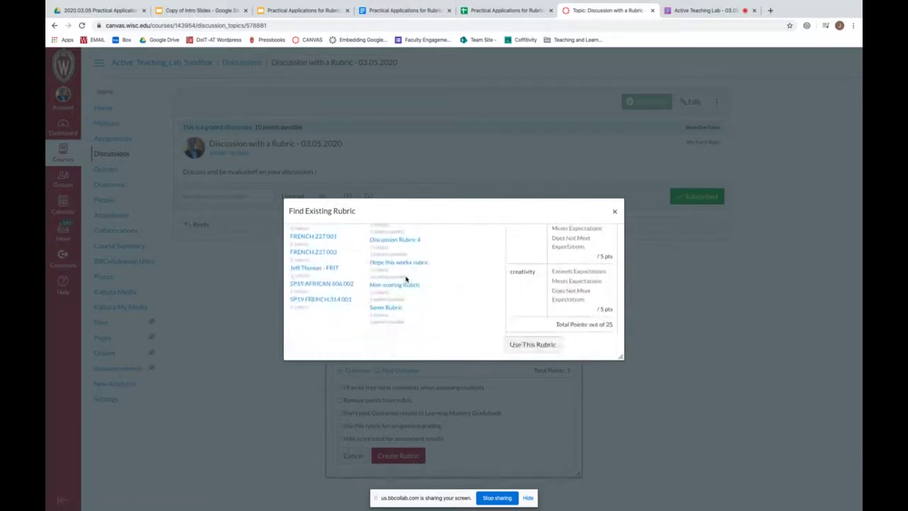
{"action": "left_click", "coordinate": [399, 262]}
{"action": "left_click", "coordinate": [527, 297]}
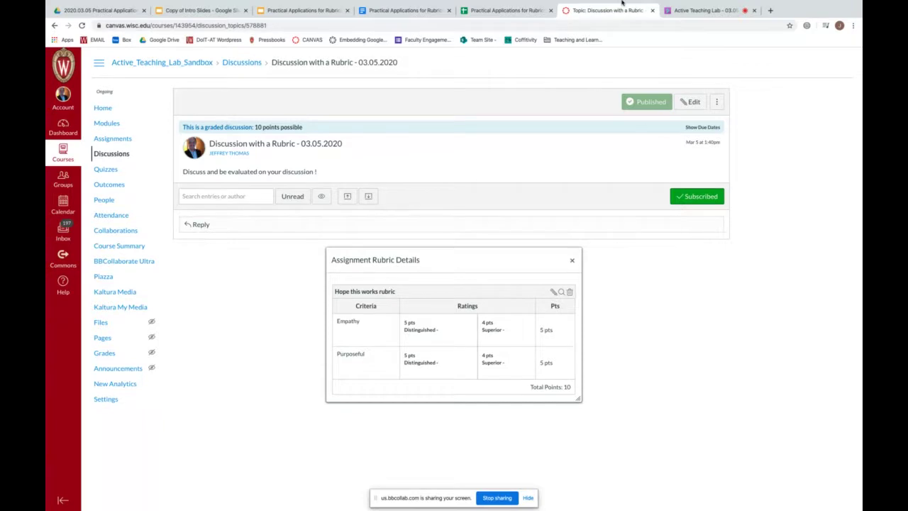
Step: Switch to the Practical Applications for Rubrics spreadsheet and extend Empathy's Distinguished description to "Distinguished - Means you're awesome"
{"action": "left_click", "coordinate": [483, 30]}
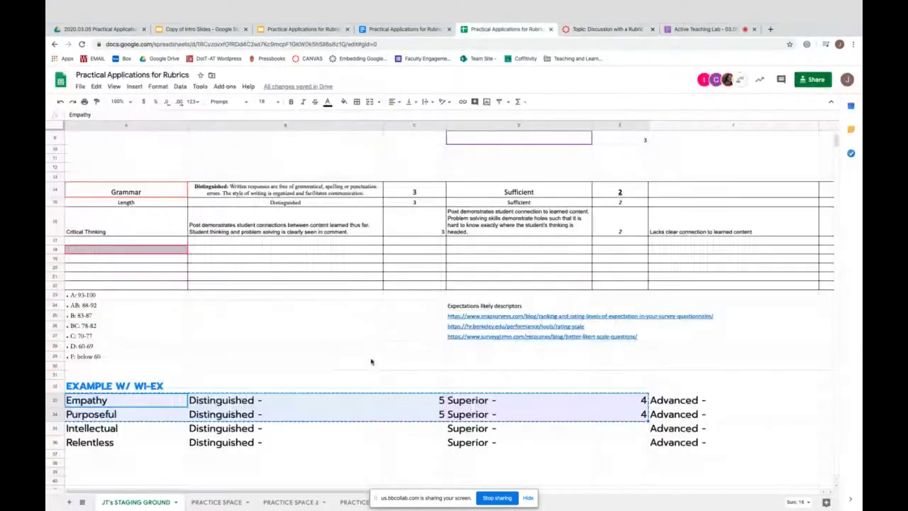
{"action": "key", "text": "super+c"}
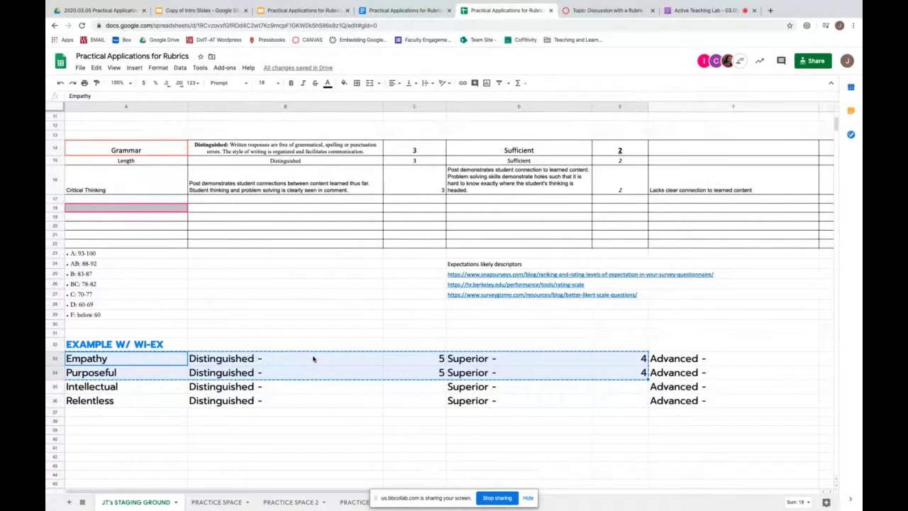
{"action": "left_click", "coordinate": [139, 358]}
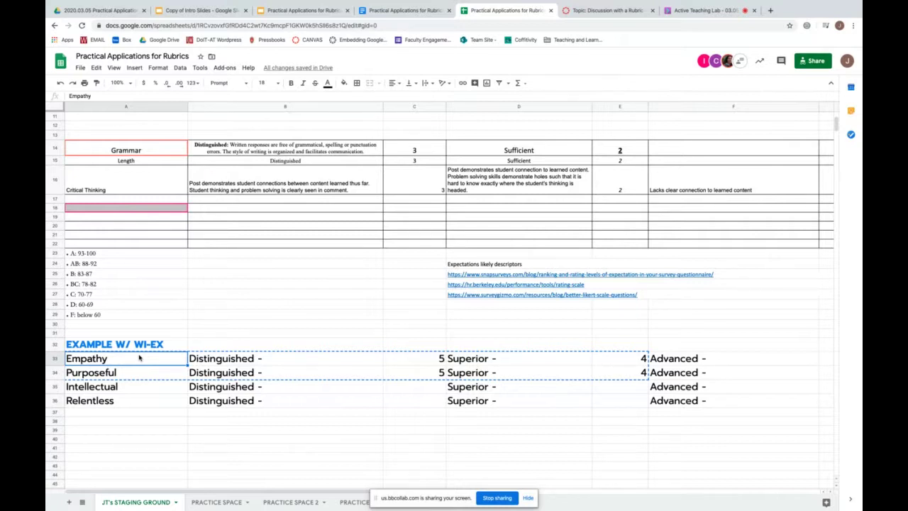
{"action": "double_click", "coordinate": [282, 358]}
{"action": "left_click", "coordinate": [198, 94]}
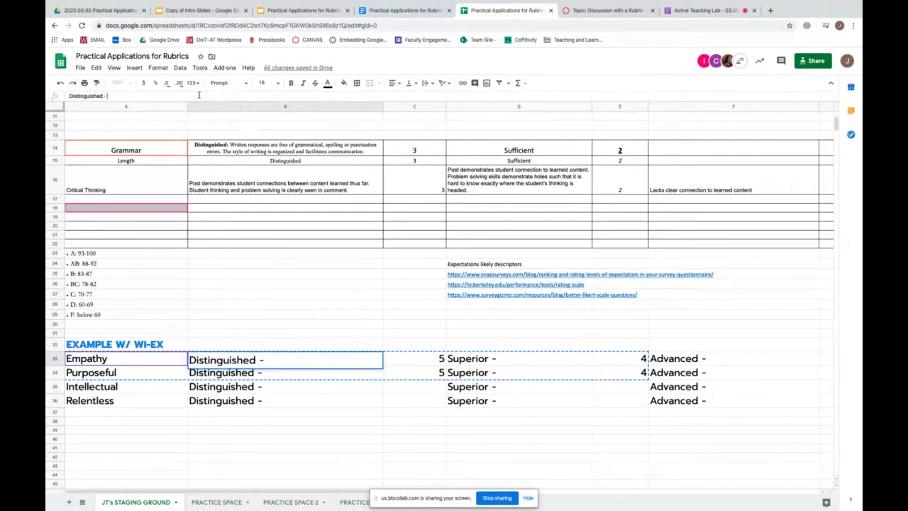
{"action": "type", "text": "Means your'e aw"}
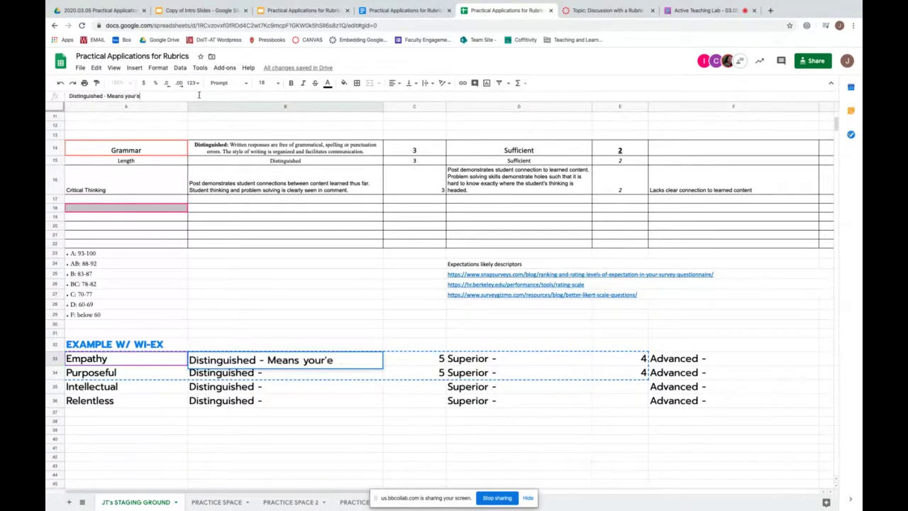
{"action": "key", "text": "BackSpace"}
{"action": "key", "text": "BackSpace"}
{"action": "key", "text": "BackSpace"}
{"action": "key", "text": "BackSpace"}
{"action": "key", "text": "BackSpace"}
{"action": "key", "text": "BackSpace"}
{"action": "type", "text": "'re awesome"}
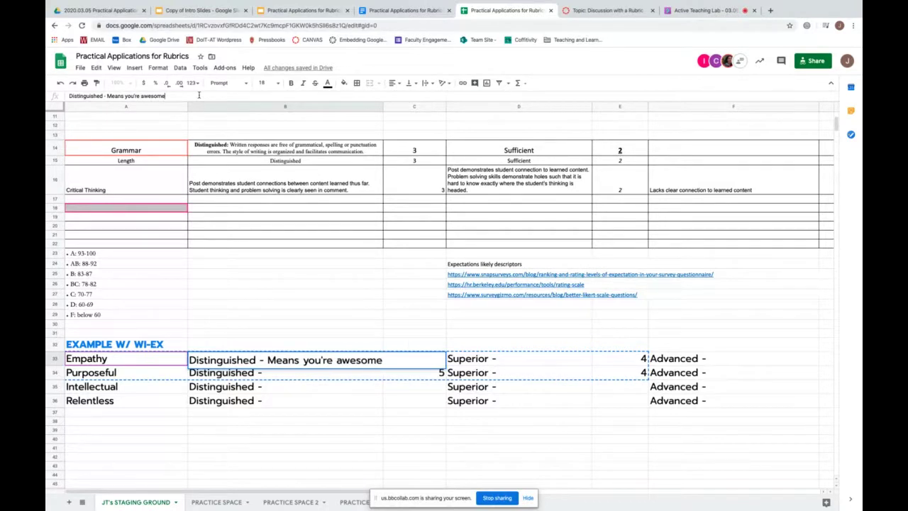
{"action": "key", "text": "Return"}
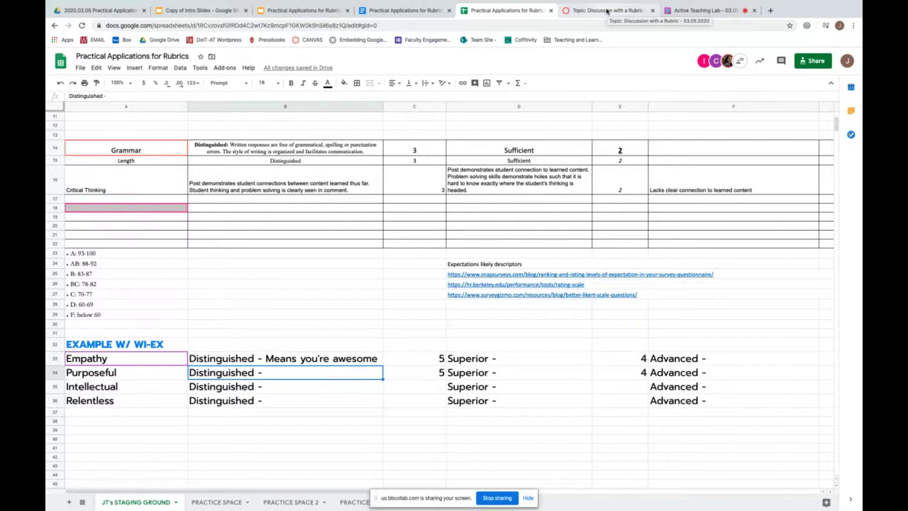
Step: Return to the Canvas discussion and check its rubric option against the attached rubric details
{"action": "left_click", "coordinate": [606, 11]}
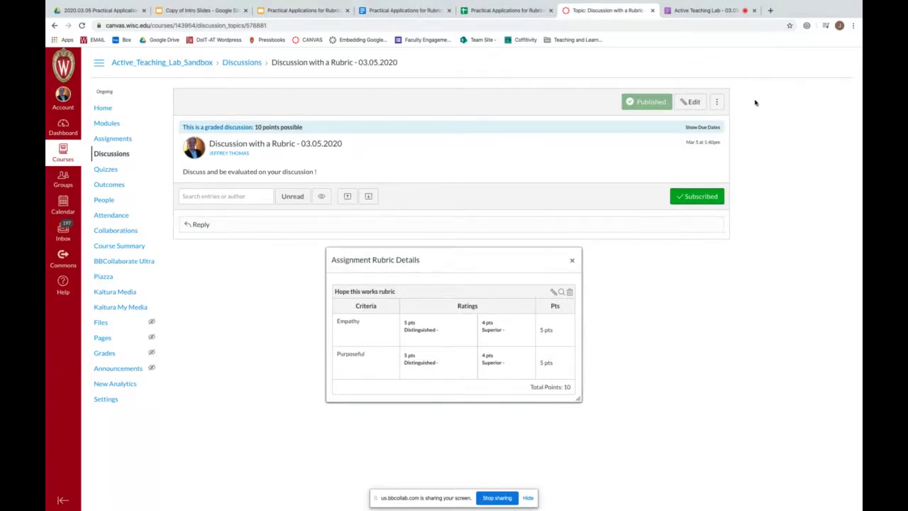
{"action": "left_click", "coordinate": [716, 102]}
{"action": "left_click", "coordinate": [714, 170]}
{"action": "left_click", "coordinate": [718, 103]}
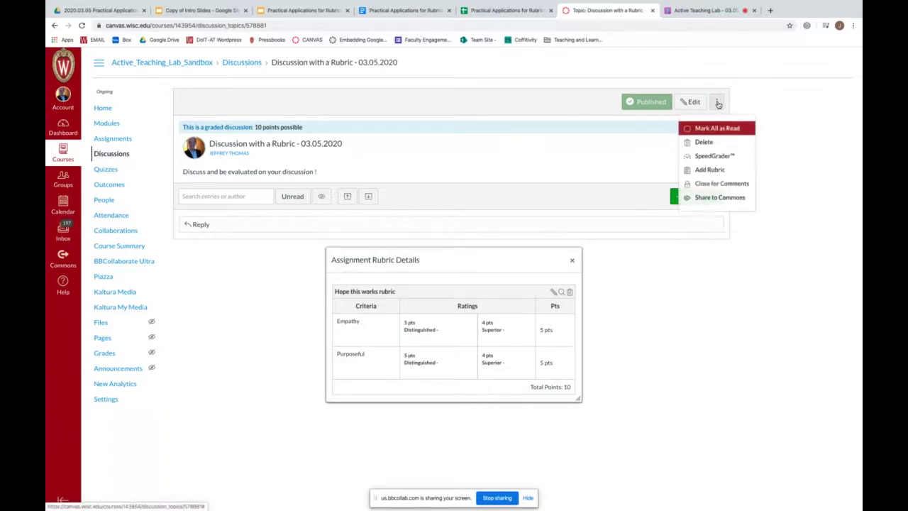
{"action": "left_click", "coordinate": [714, 172]}
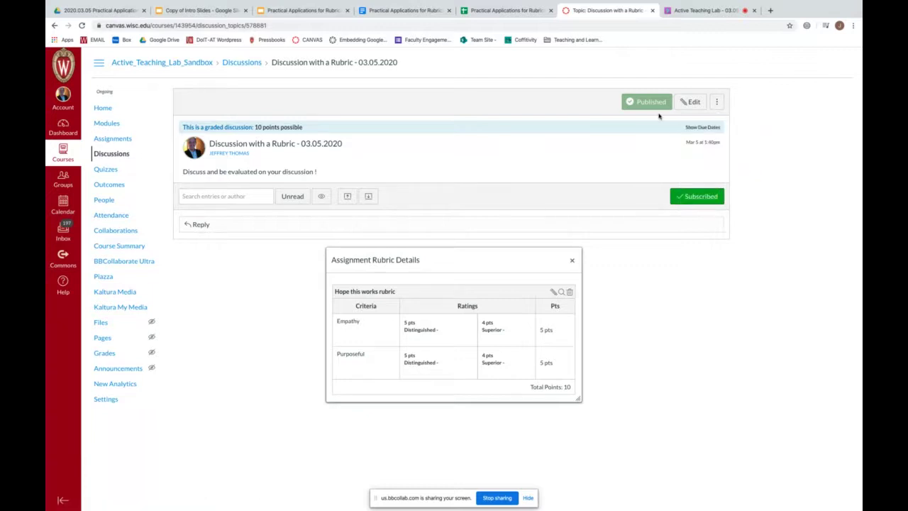
Step: Publish and open "Example discussion with rubric." from the course discussions, and check its options for an attached rubric
{"action": "left_click", "coordinate": [126, 158]}
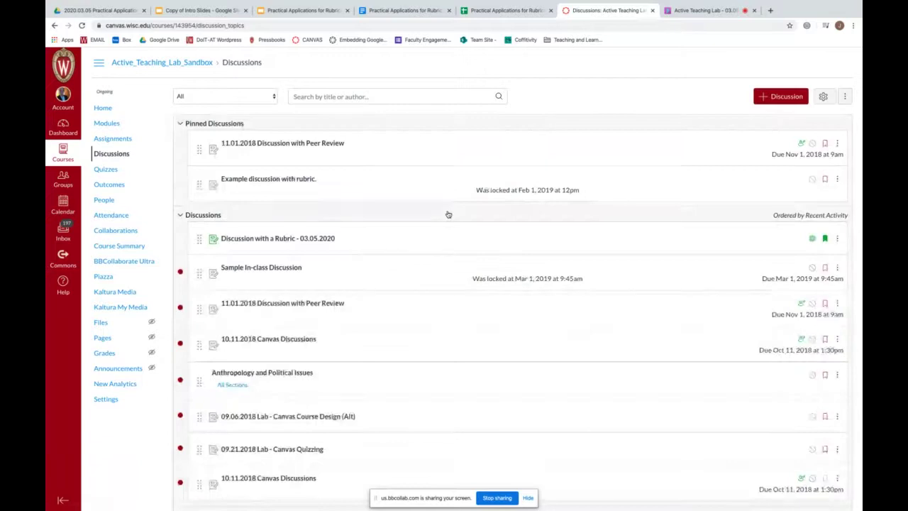
{"action": "left_click", "coordinate": [812, 179]}
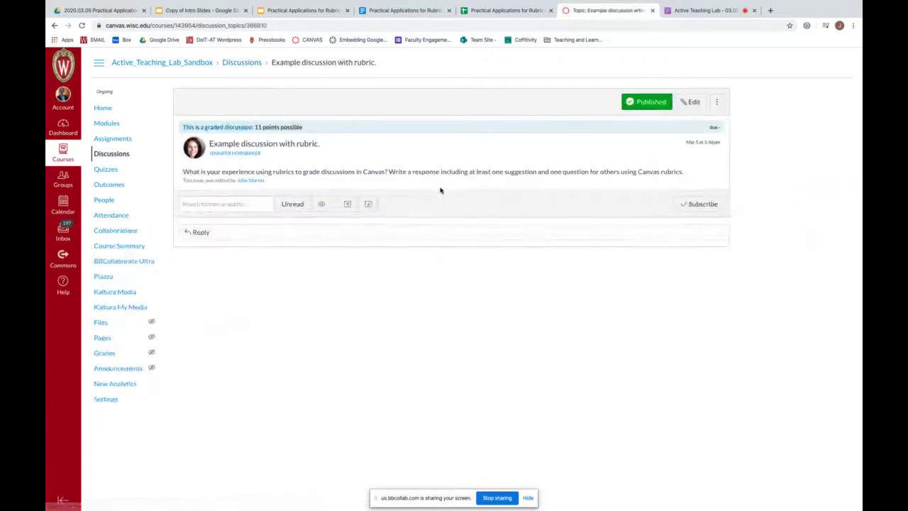
{"action": "left_click", "coordinate": [718, 102]}
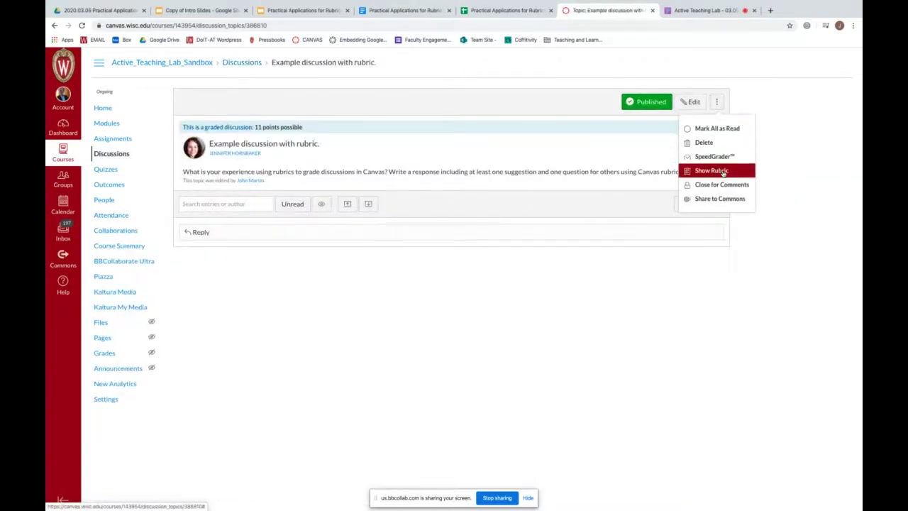
{"action": "left_click", "coordinate": [843, 230]}
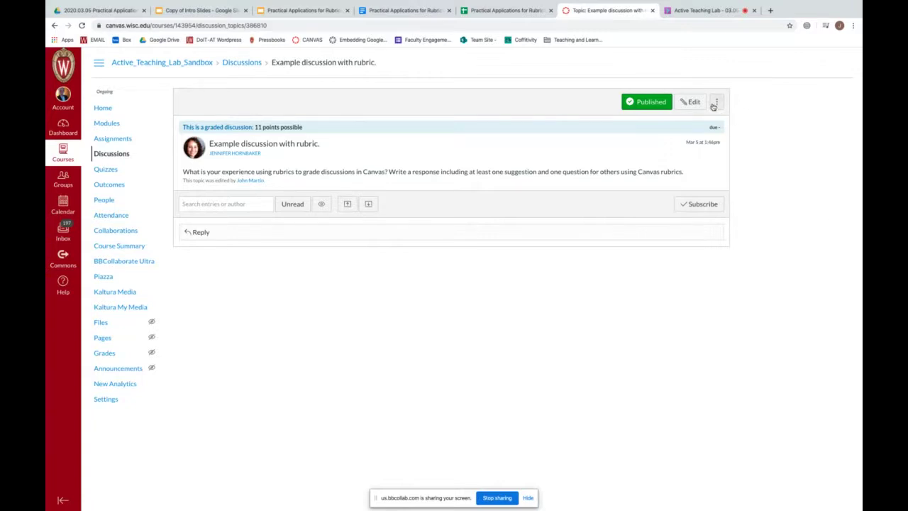
{"action": "left_click", "coordinate": [716, 104]}
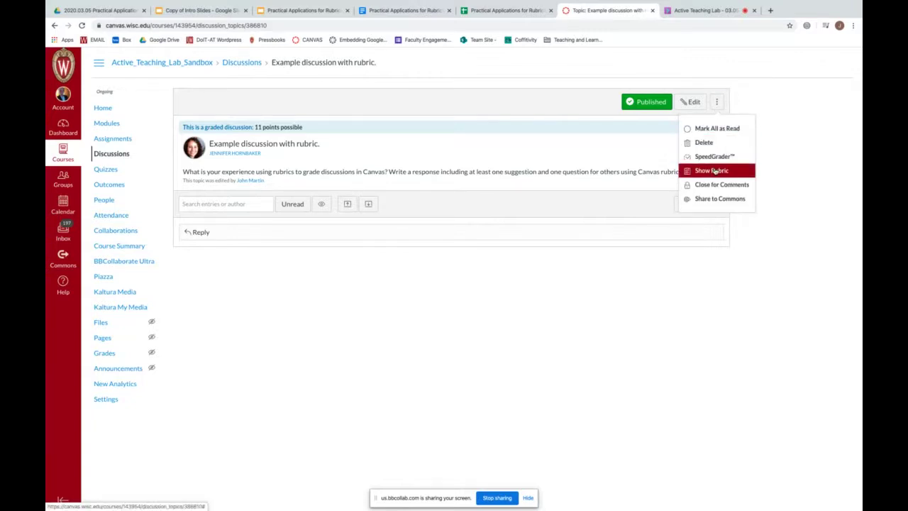
{"action": "left_click", "coordinate": [683, 263]}
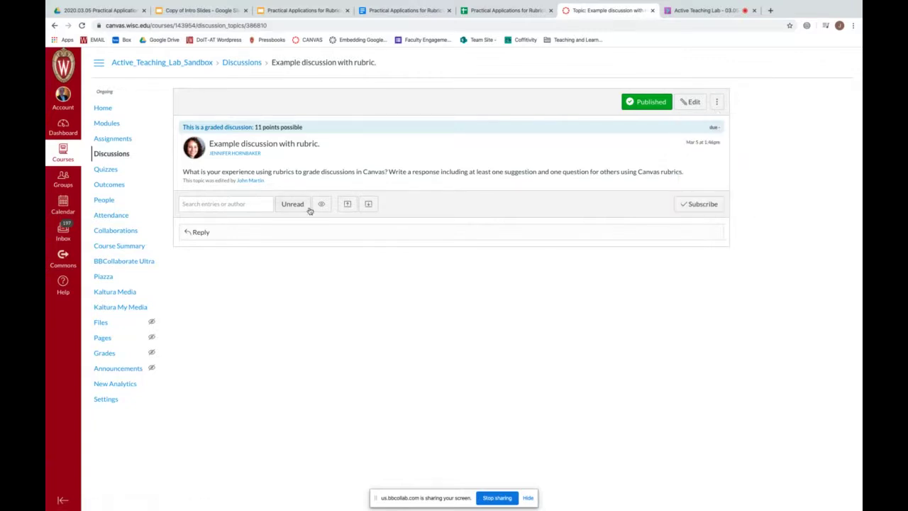
Step: Open the "10.11.2018 Canvas Discussions" topic from the discussions list and check its options for an attached rubric
{"action": "left_click", "coordinate": [54, 26]}
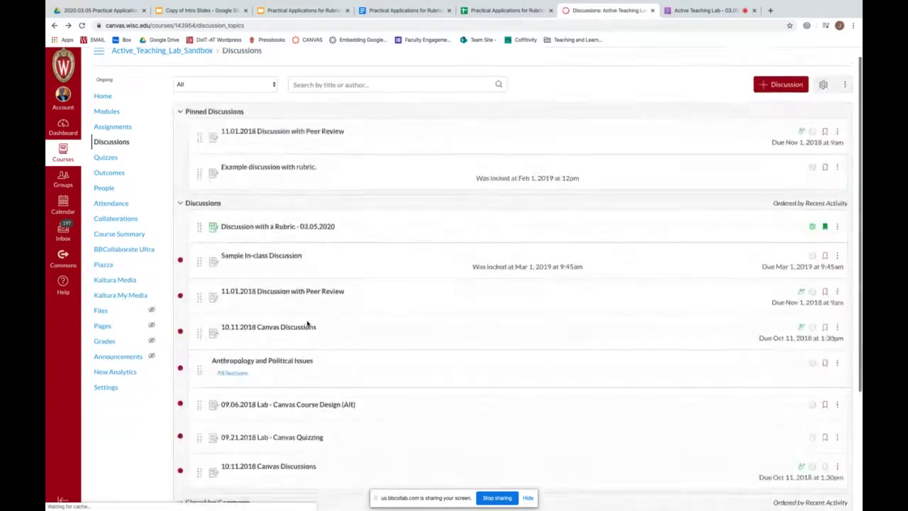
{"action": "left_click", "coordinate": [291, 320]}
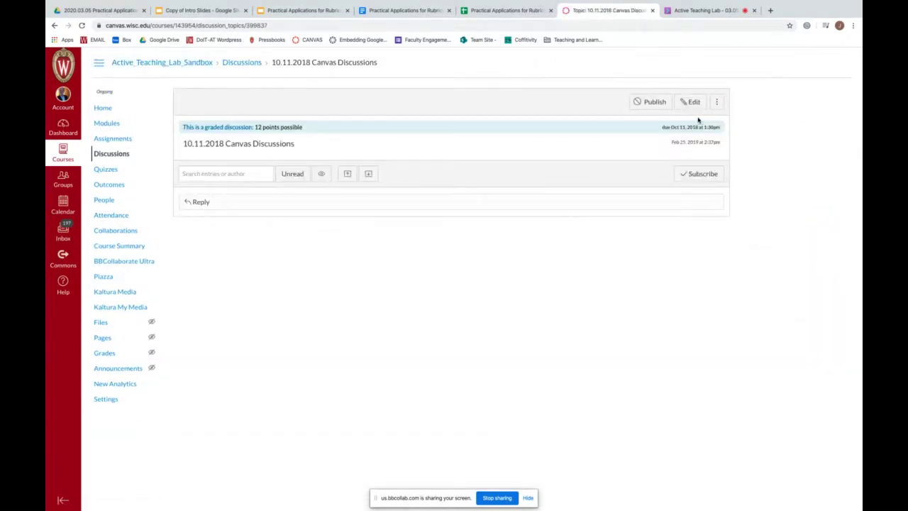
{"action": "left_click", "coordinate": [716, 102]}
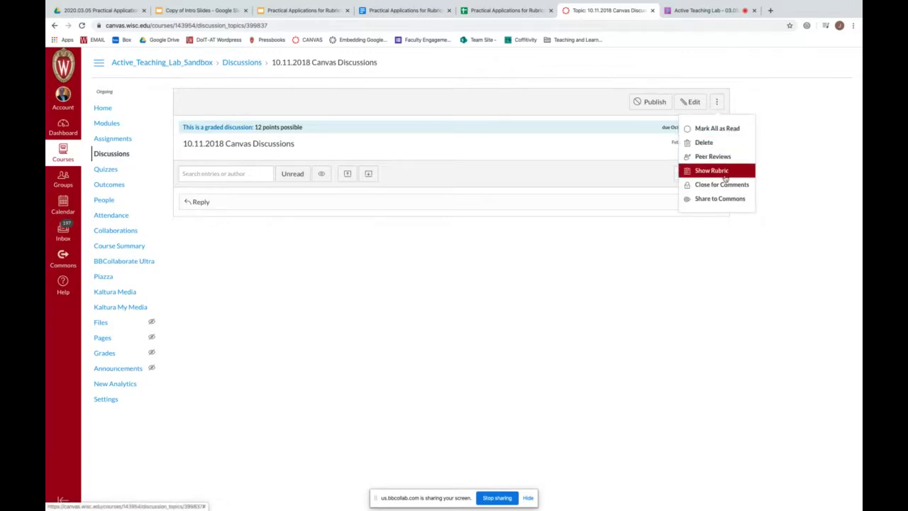
{"action": "left_click", "coordinate": [556, 307]}
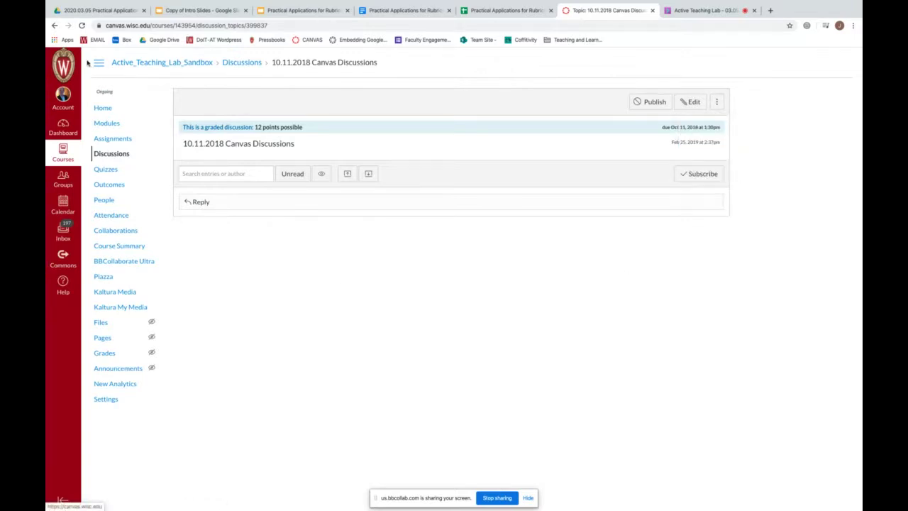
Step: Look through the discussions list, view "Sample In-class Discussion", and return to the list
{"action": "left_click", "coordinate": [54, 25]}
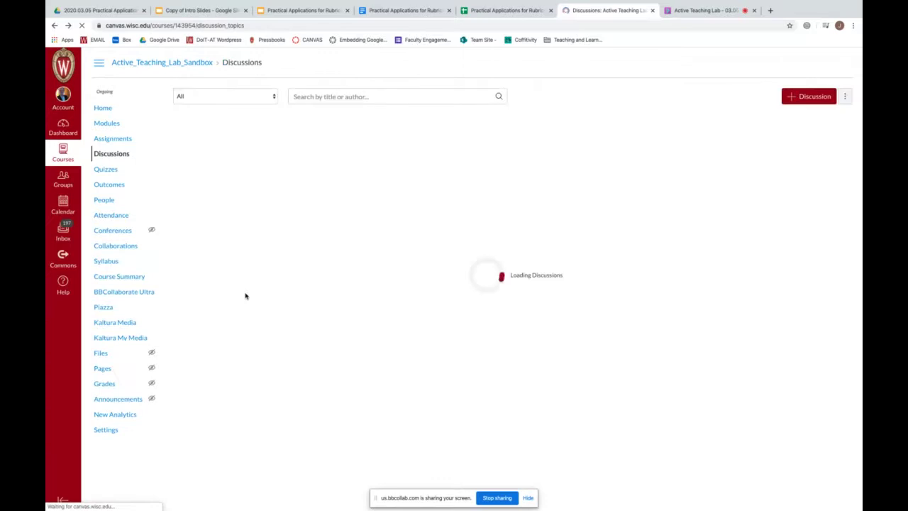
{"action": "scroll", "coordinate": [246, 295], "scroll_direction": "down", "scroll_amount": 3}
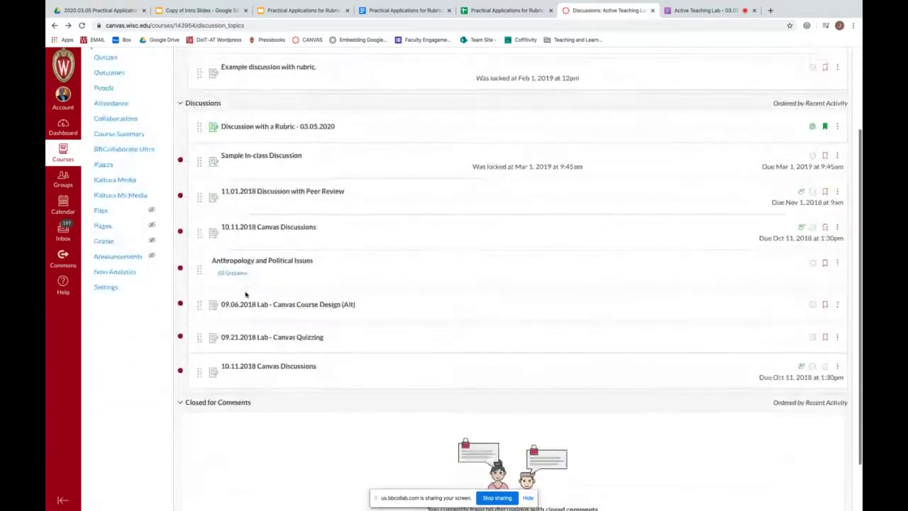
{"action": "scroll", "coordinate": [245, 295], "scroll_direction": "up", "scroll_amount": 3}
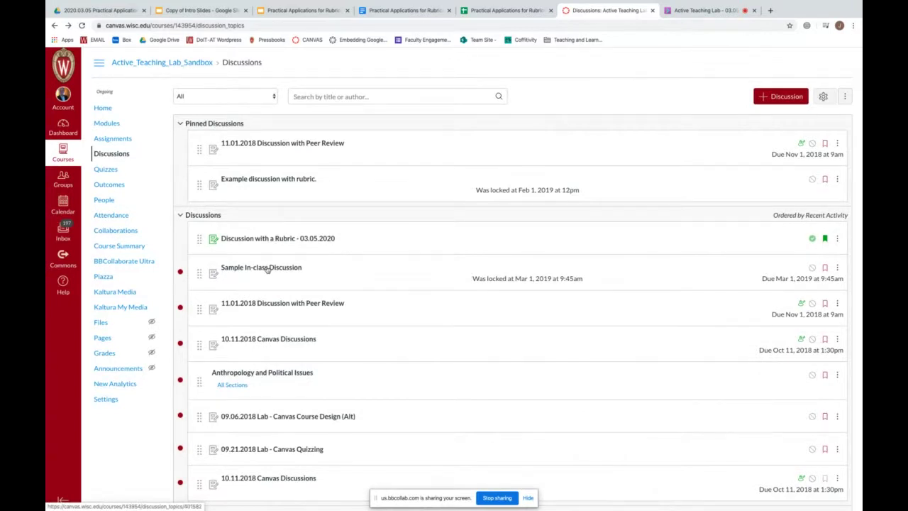
{"action": "left_click", "coordinate": [268, 270]}
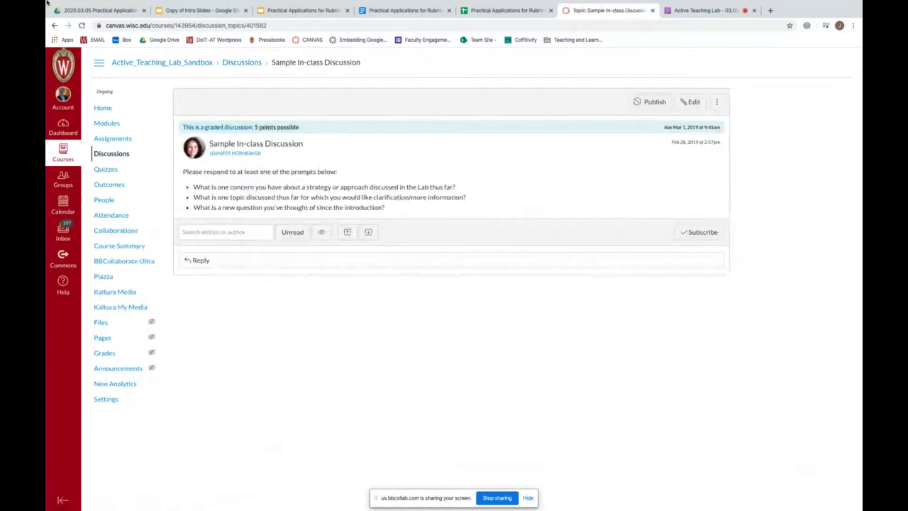
{"action": "left_click", "coordinate": [56, 44]}
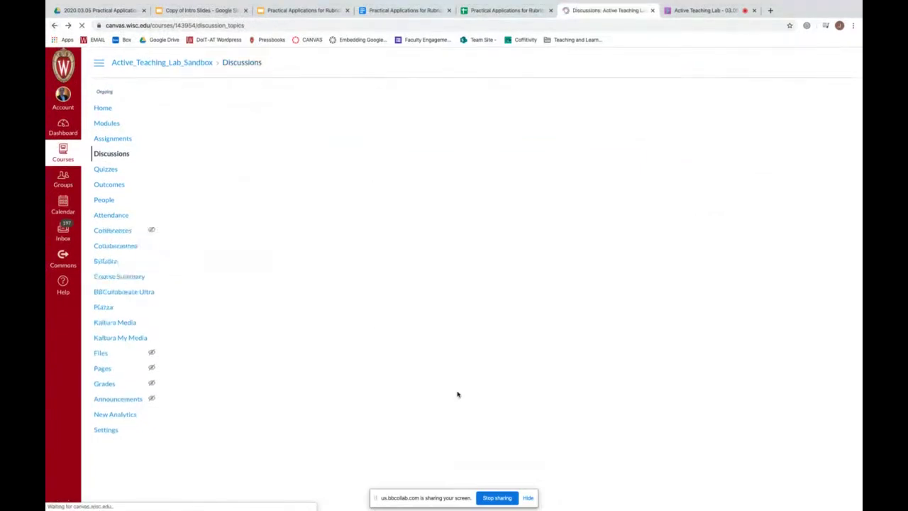
{"action": "scroll", "coordinate": [458, 394], "scroll_direction": "down", "scroll_amount": 1}
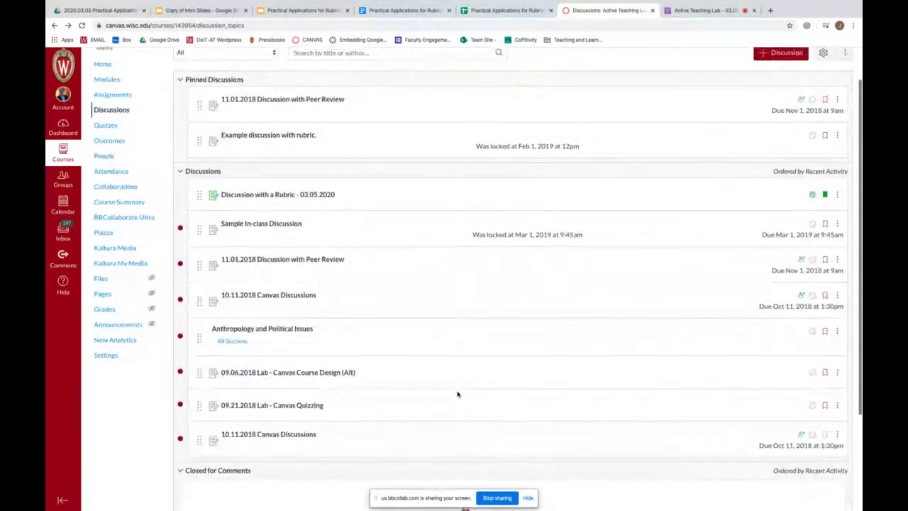
Step: Start a new course discussion titled "TEST 2" with "TEST 2" as its body text
{"action": "scroll", "coordinate": [452, 378], "scroll_direction": "up", "scroll_amount": 1}
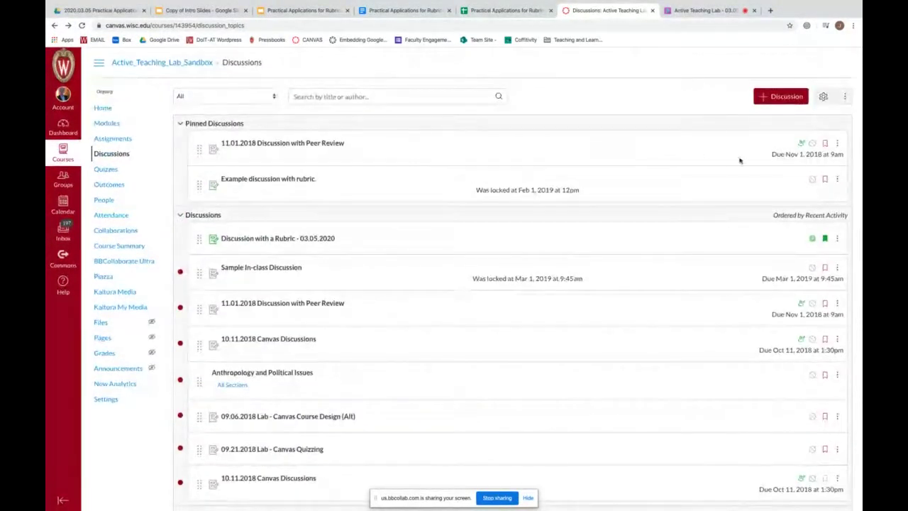
{"action": "left_click", "coordinate": [781, 96]}
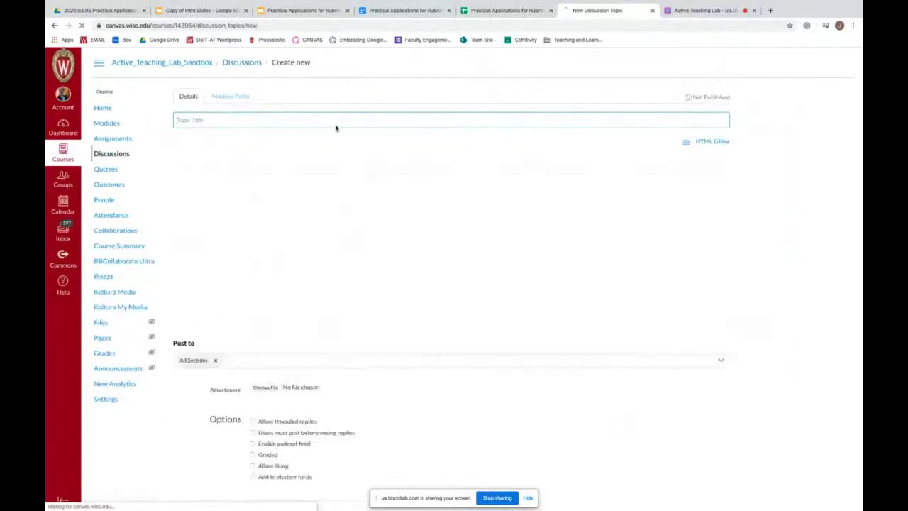
{"action": "type", "text": "TEST @"}
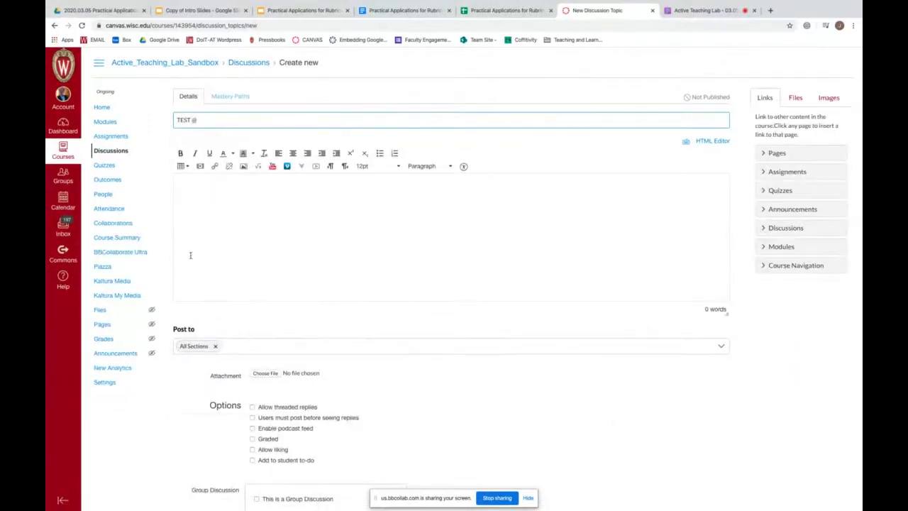
{"action": "key", "text": "BackSpace"}
{"action": "type", "text": "2"}
{"action": "left_click", "coordinate": [244, 200]}
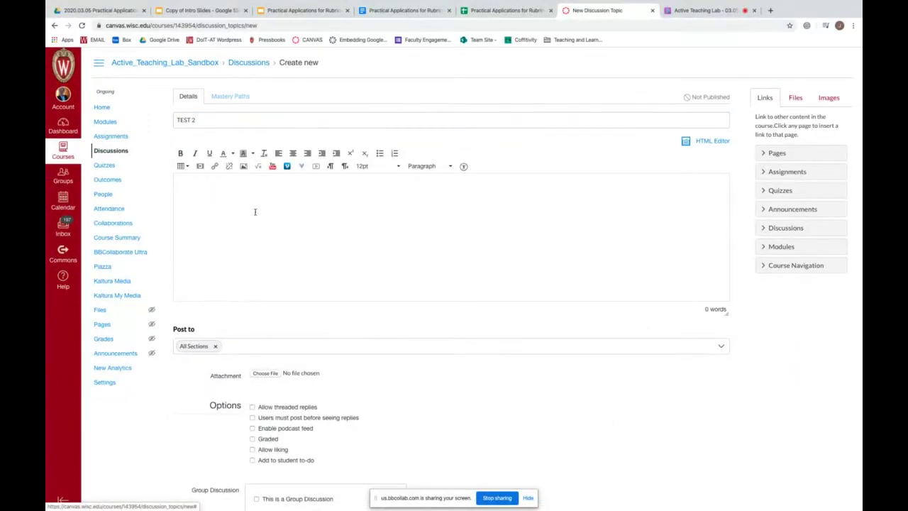
{"action": "left_click", "coordinate": [255, 211]}
{"action": "type", "text": "TEST 2"}
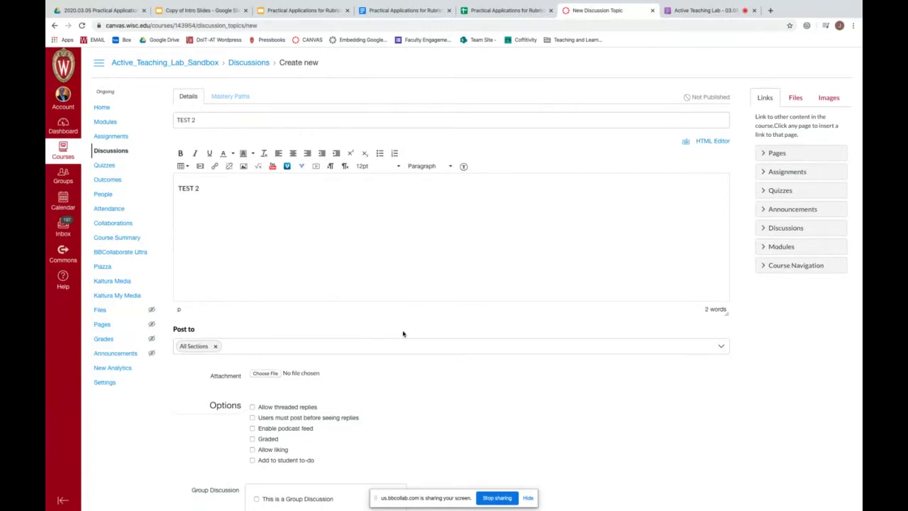
Step: Make the new discussion graded with 10 points possible and save it without publishing
{"action": "scroll", "coordinate": [402, 333], "scroll_direction": "down", "scroll_amount": 3}
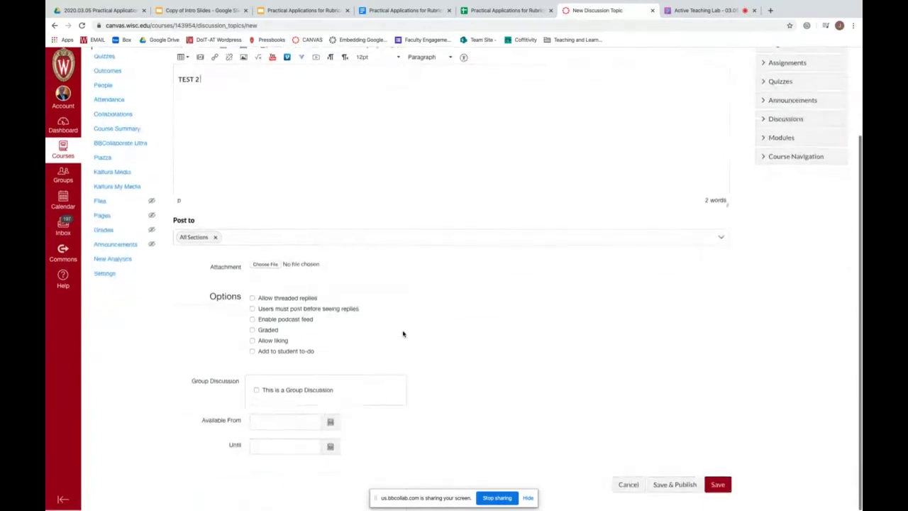
{"action": "left_click", "coordinate": [253, 331]}
{"action": "scroll", "coordinate": [253, 335], "scroll_direction": "down", "scroll_amount": 5}
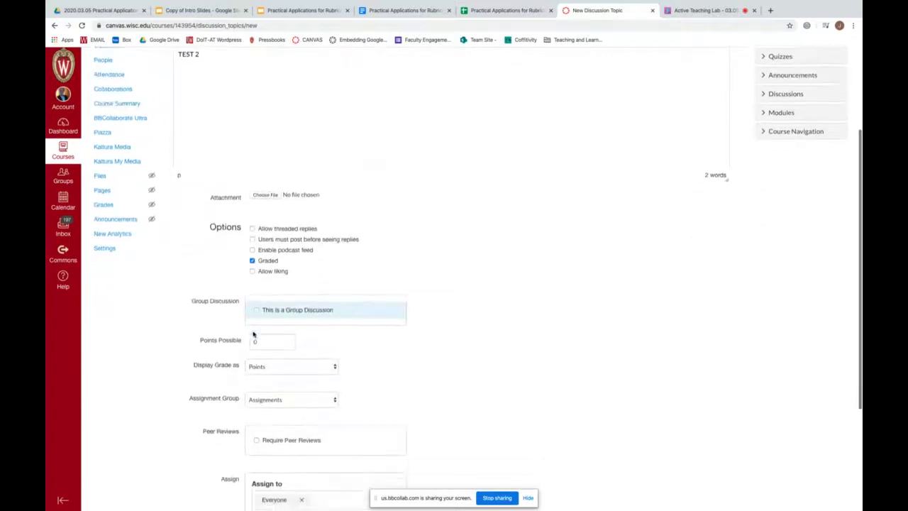
{"action": "left_click", "coordinate": [283, 234]}
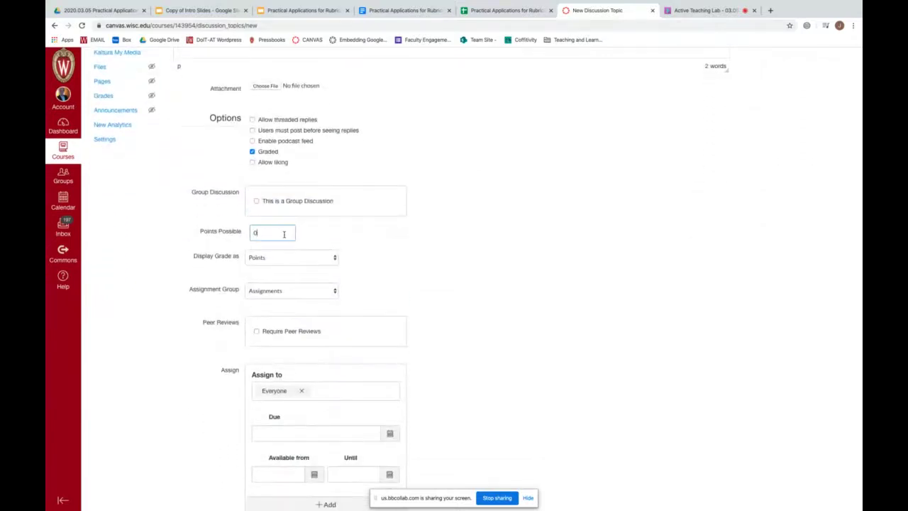
{"action": "key", "text": "BackSpace"}
{"action": "type", "text": "10"}
{"action": "left_click", "coordinate": [503, 293]}
{"action": "scroll", "coordinate": [503, 294], "scroll_direction": "down", "scroll_amount": 2}
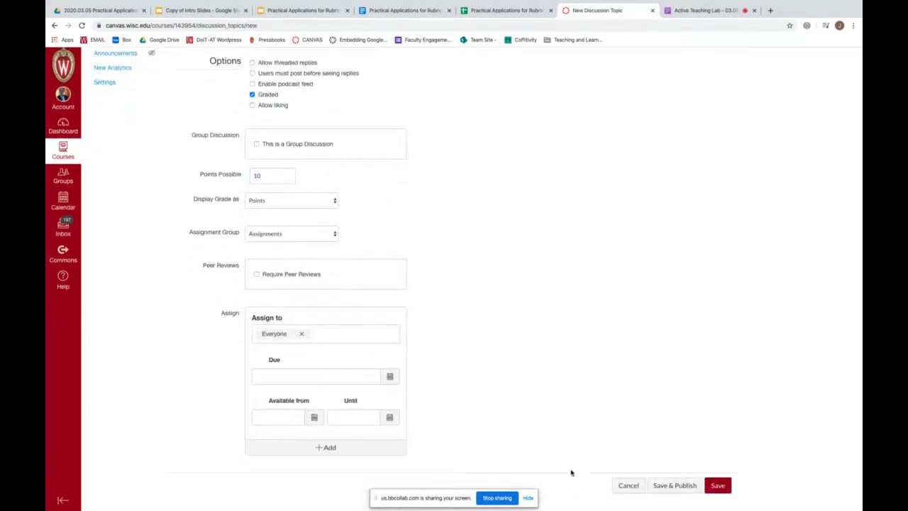
{"action": "left_click", "coordinate": [718, 485]}
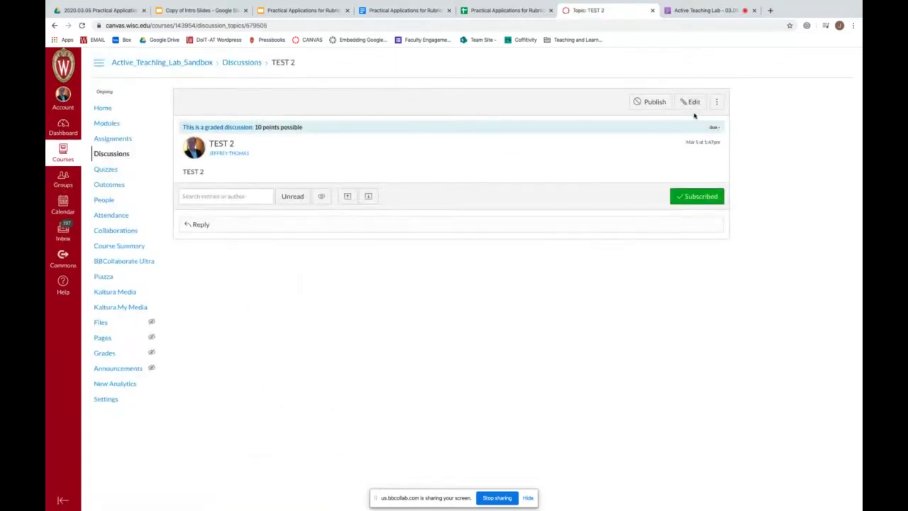
Step: Examine the new-rubric form and its rating editor for the TEST 2 discussion, and leave both without creating a rubric
{"action": "left_click", "coordinate": [718, 103]}
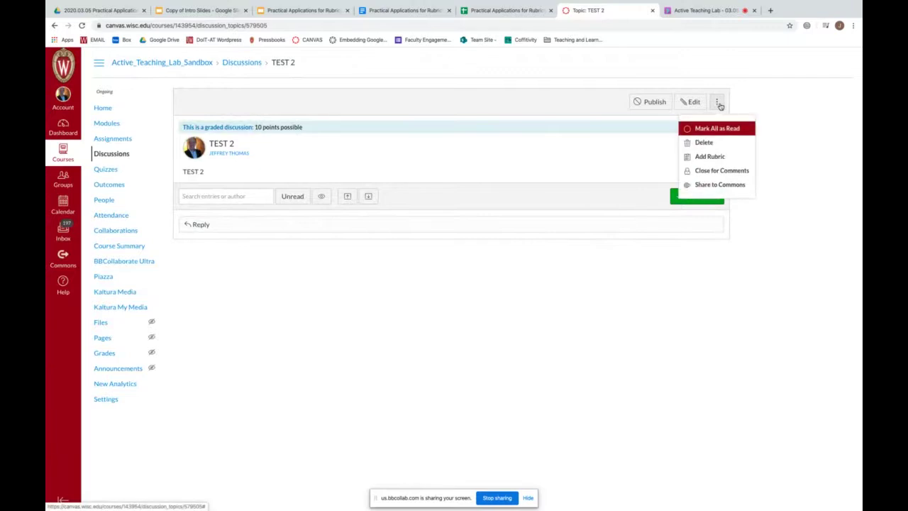
{"action": "left_click", "coordinate": [730, 158]}
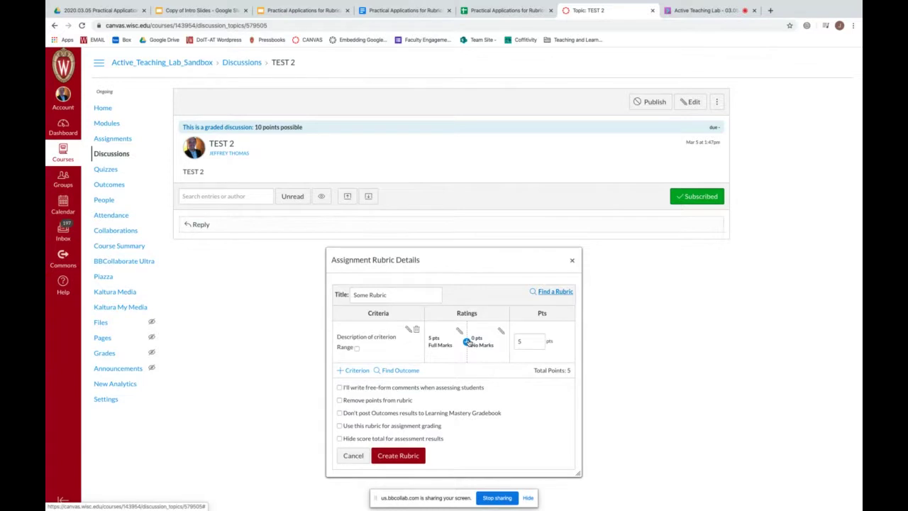
{"action": "left_click", "coordinate": [466, 341]}
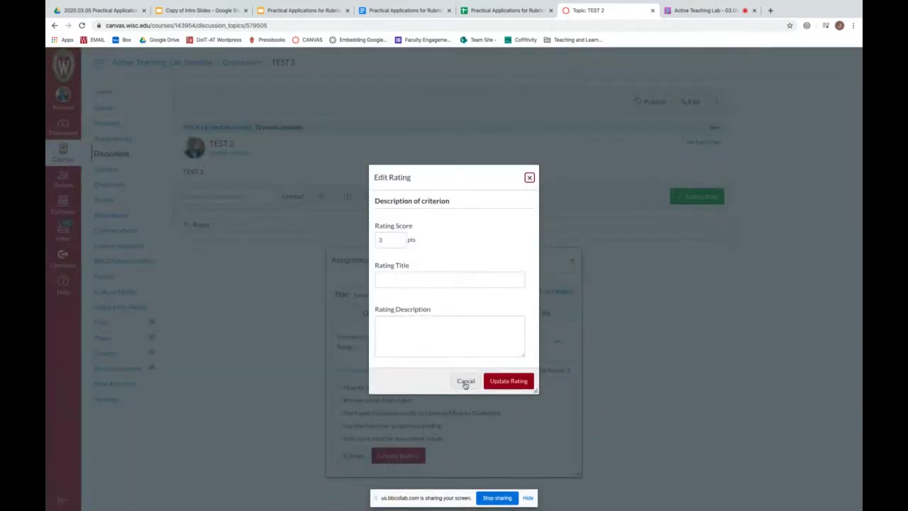
{"action": "left_click", "coordinate": [465, 382]}
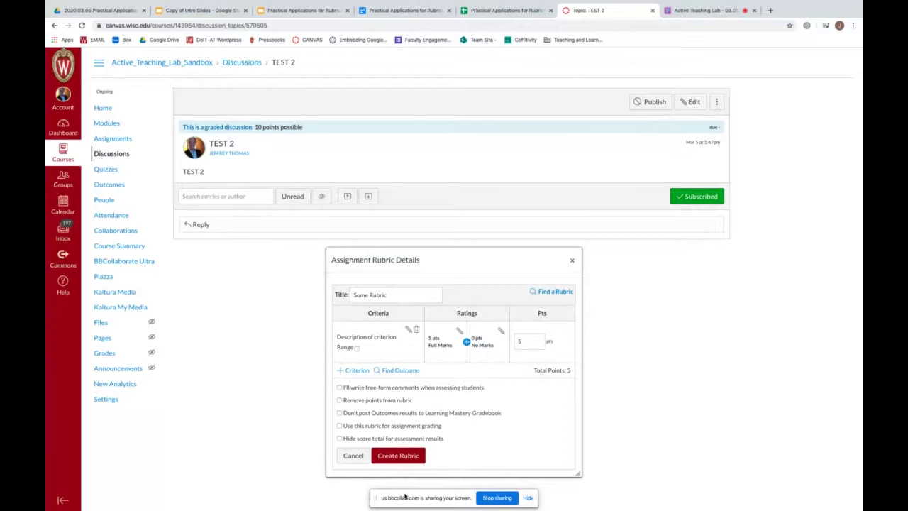
{"action": "left_click", "coordinate": [354, 456]}
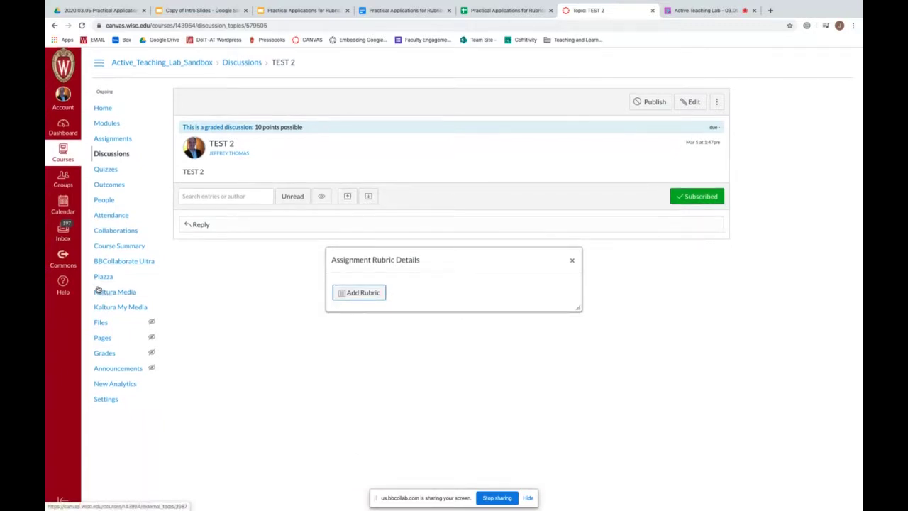
Step: Look at the course's Outcomes page and the navigation items in the course settings, and return to the course home page
{"action": "left_click", "coordinate": [115, 187]}
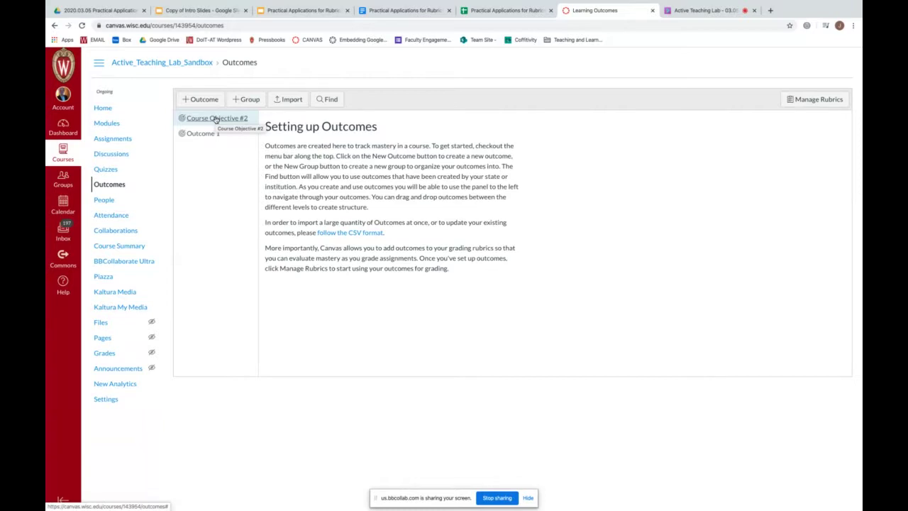
{"action": "left_click", "coordinate": [103, 402]}
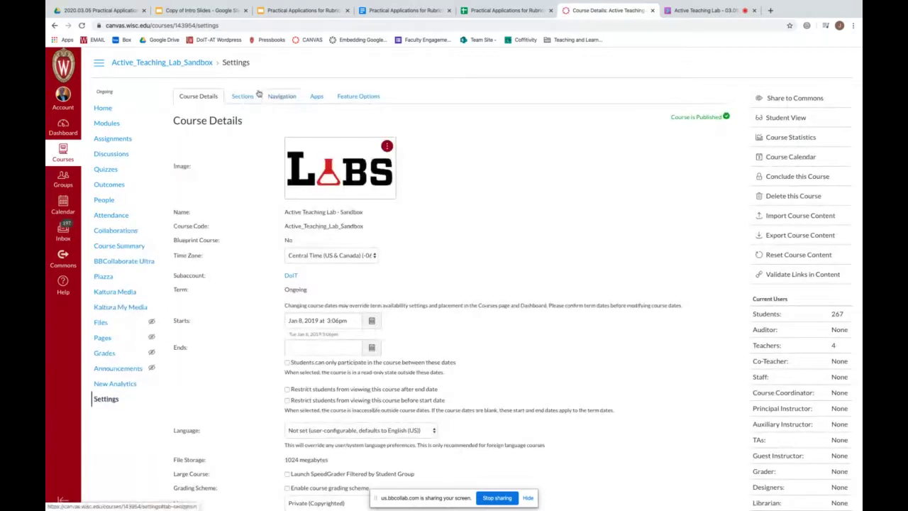
{"action": "left_click", "coordinate": [281, 95]}
{"action": "scroll", "coordinate": [277, 305], "scroll_direction": "down", "scroll_amount": 3}
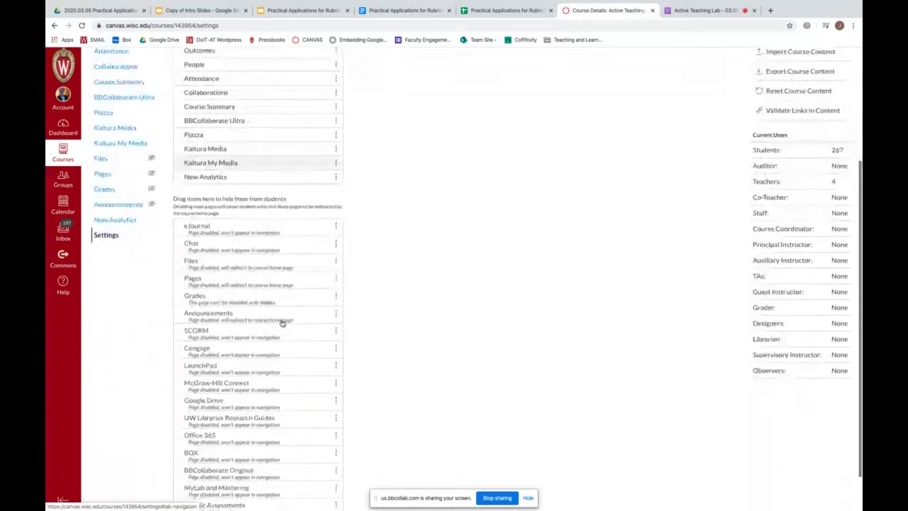
{"action": "scroll", "coordinate": [282, 323], "scroll_direction": "down", "scroll_amount": 1}
{"action": "scroll", "coordinate": [282, 323], "scroll_direction": "up", "scroll_amount": 3}
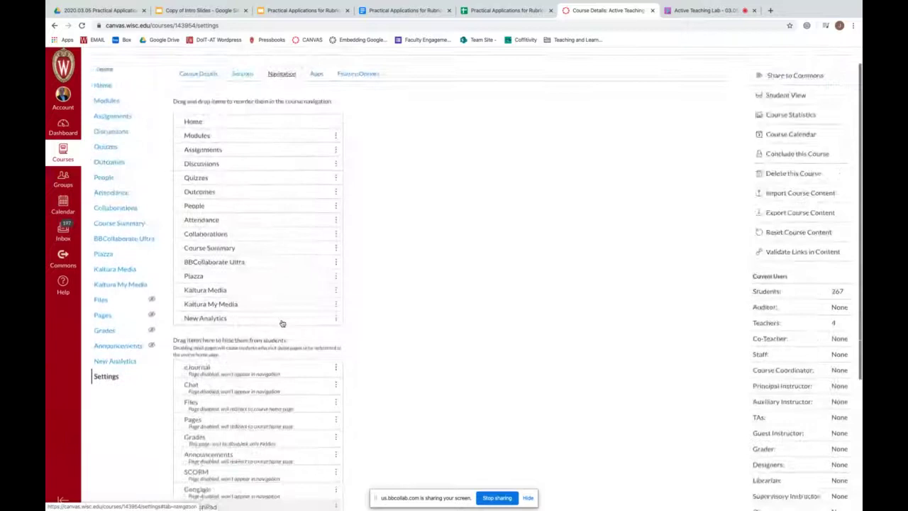
{"action": "scroll", "coordinate": [282, 323], "scroll_direction": "up", "scroll_amount": 1}
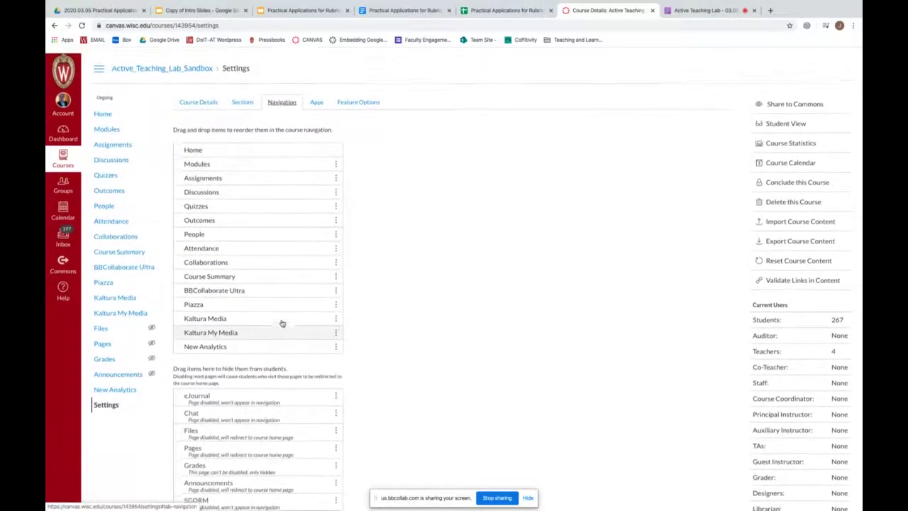
{"action": "left_click", "coordinate": [172, 64]}
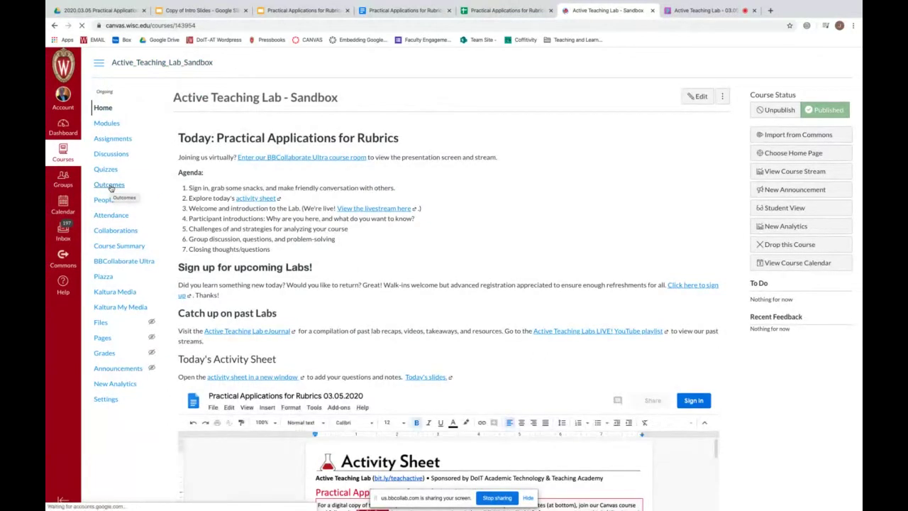
Step: Start a new course learning outcome named "Empathy and Humility"
{"action": "left_click", "coordinate": [110, 185]}
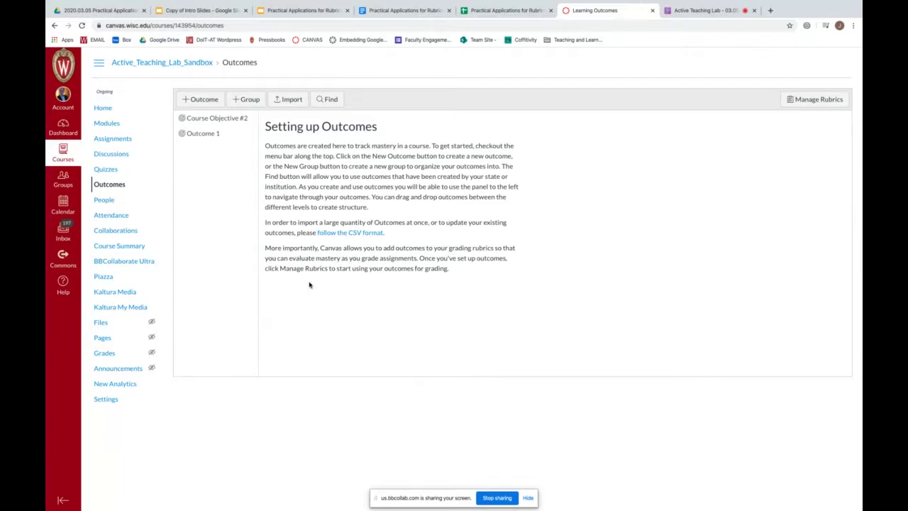
{"action": "left_click", "coordinate": [205, 99]}
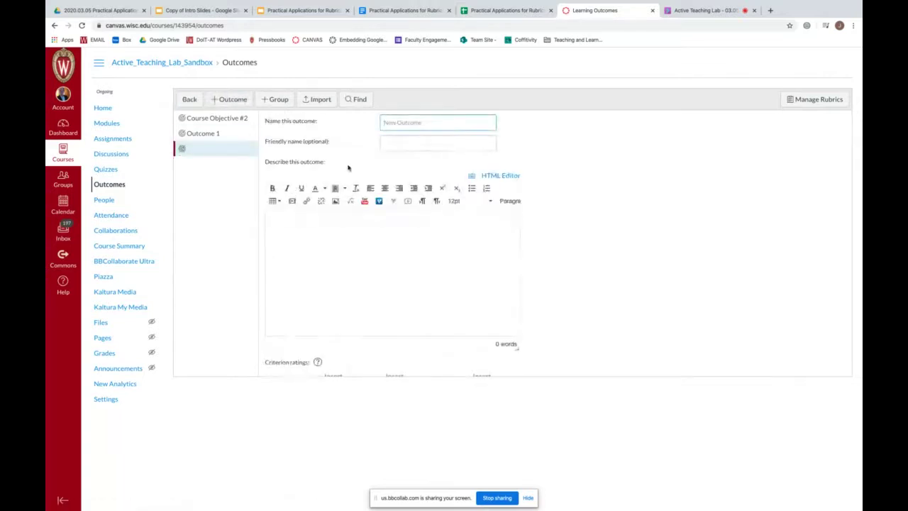
{"action": "left_click", "coordinate": [426, 124]}
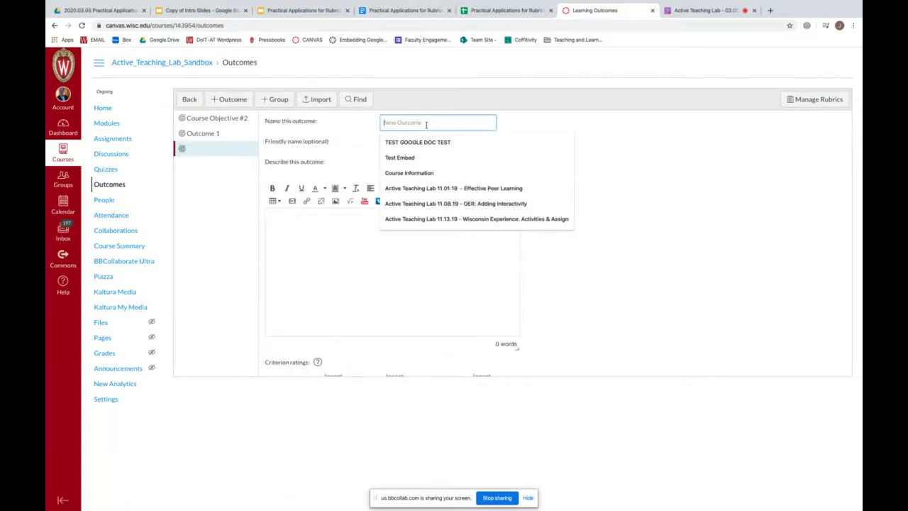
{"action": "type", "text": "Empaht"}
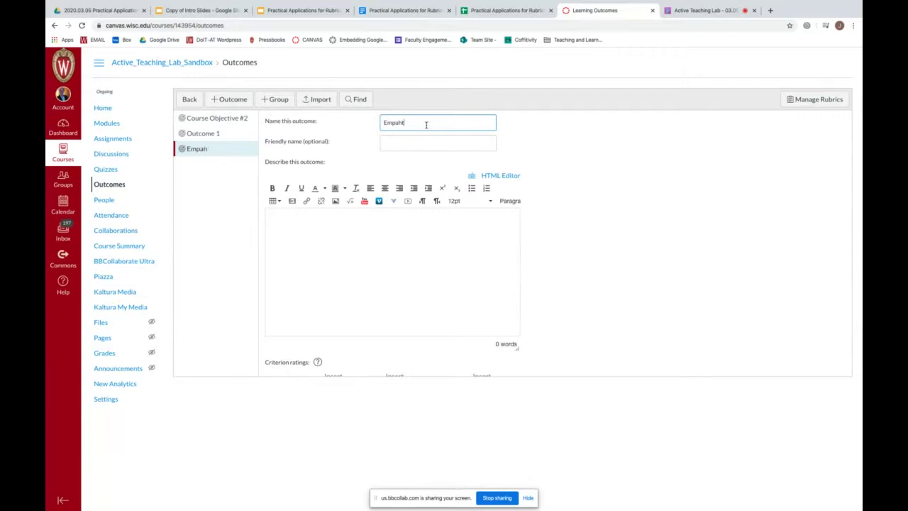
{"action": "key", "text": "BackSpace"}
{"action": "key", "text": "BackSpace"}
{"action": "type", "text": "athy and Humility"}
Step: Give the outcome the friendly name "WIEX1" and save it with the default criterion ratings
{"action": "left_click", "coordinate": [454, 143]}
{"action": "type", "text": "WIEX"}
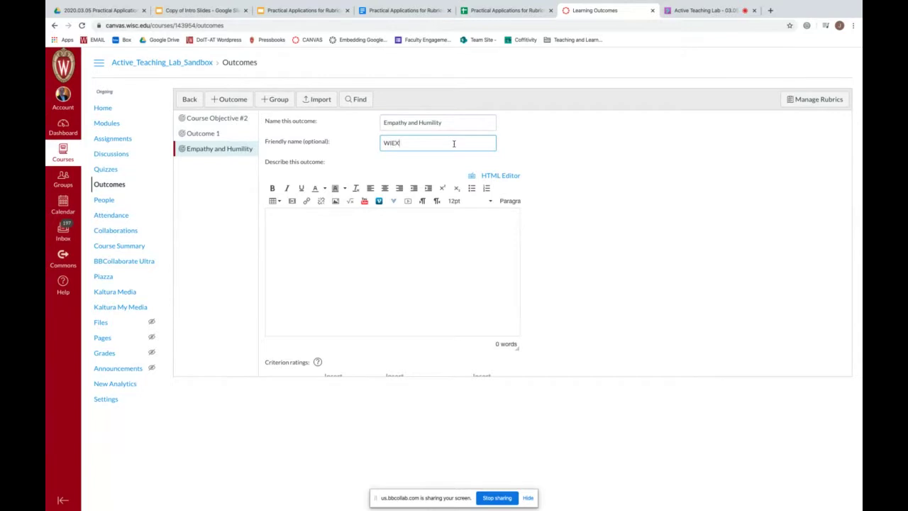
{"action": "type", "text": "1"}
{"action": "scroll", "coordinate": [595, 291], "scroll_direction": "down", "scroll_amount": 5}
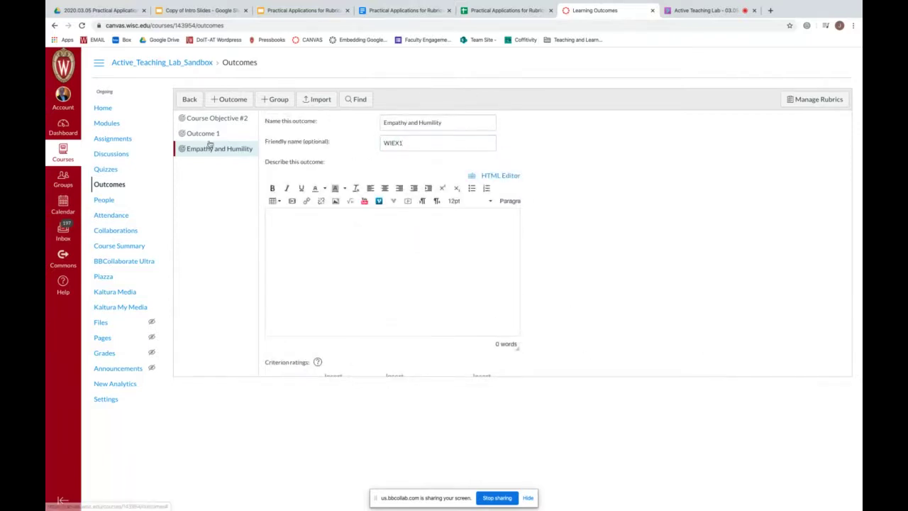
{"action": "left_click", "coordinate": [454, 122]}
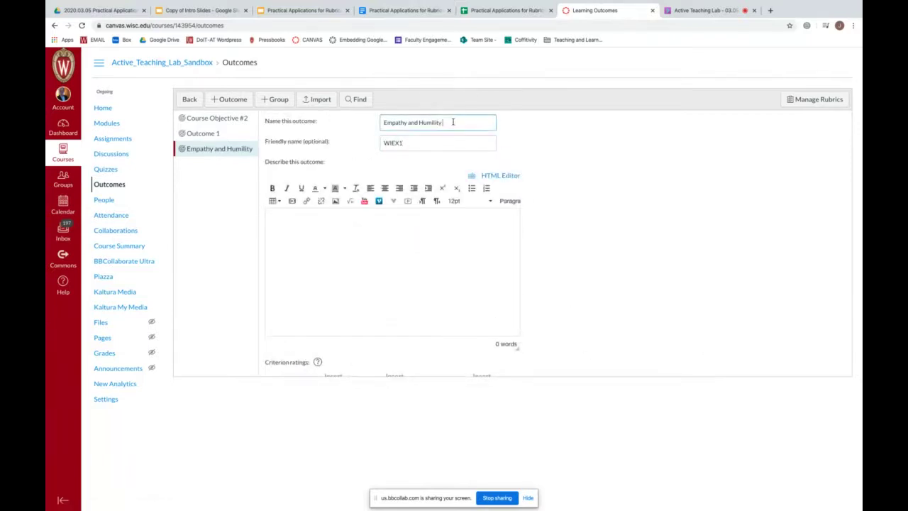
{"action": "key", "text": "Return"}
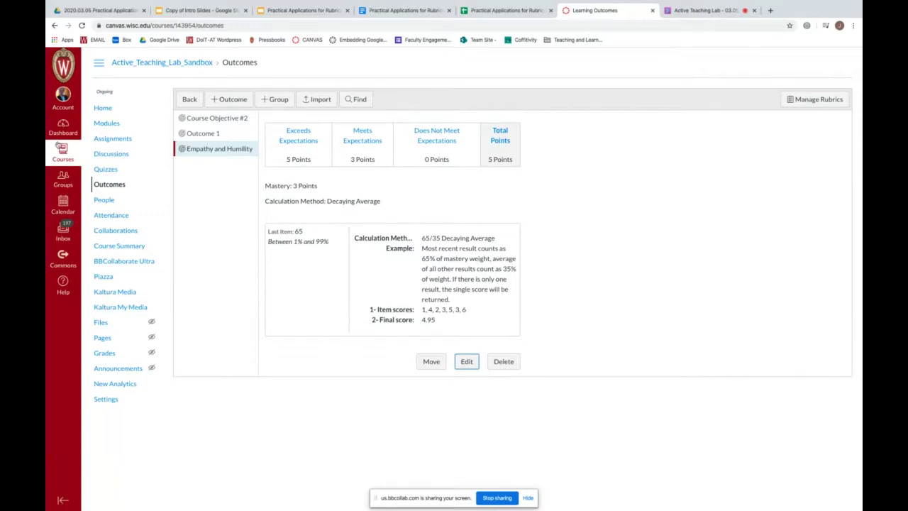
Step: Open "Discussion with a Rubric - 03.05.2020" from the discussions list, examine its attached rubric, and close the rubric details
{"action": "left_click", "coordinate": [102, 154]}
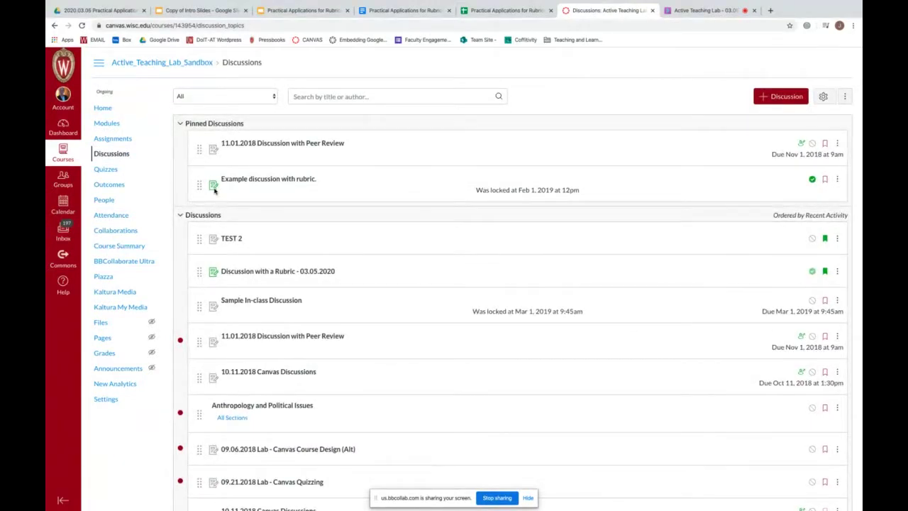
{"action": "left_click", "coordinate": [264, 272]}
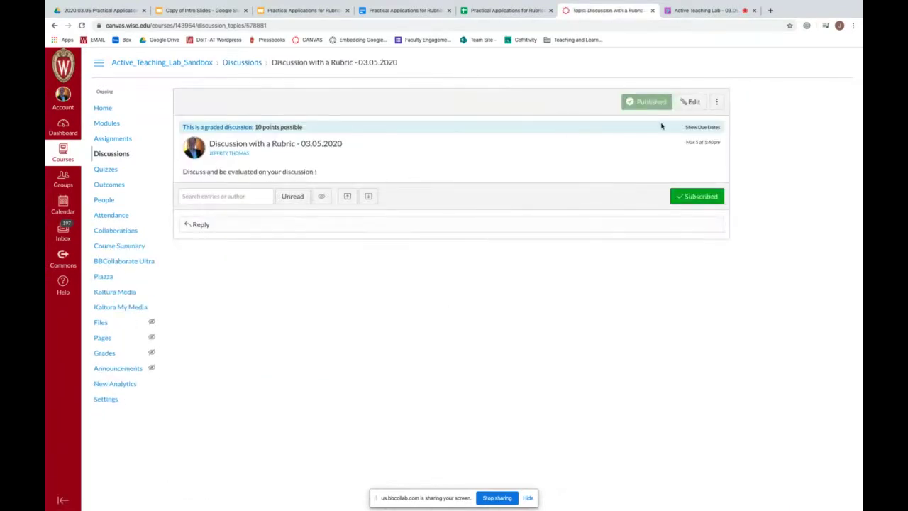
{"action": "left_click", "coordinate": [717, 103]}
{"action": "left_click", "coordinate": [702, 170]}
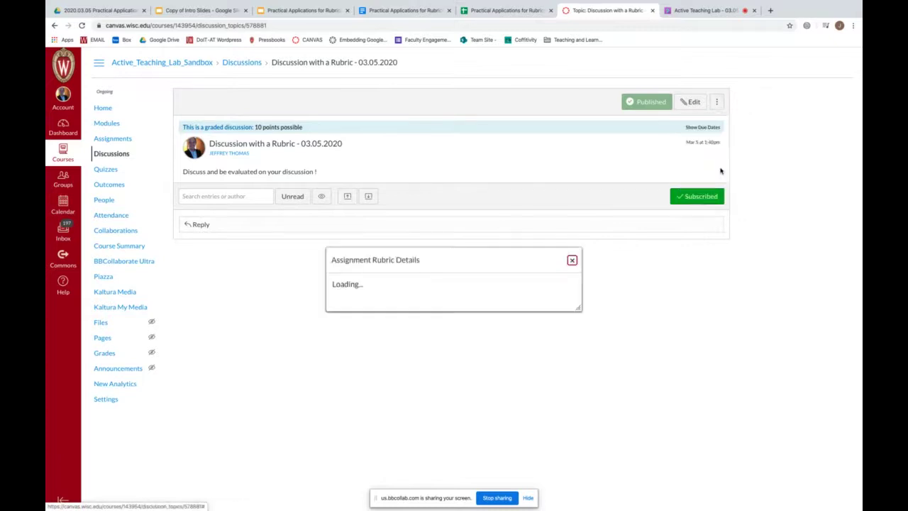
{"action": "scroll", "coordinate": [582, 406], "scroll_direction": "down", "scroll_amount": 1}
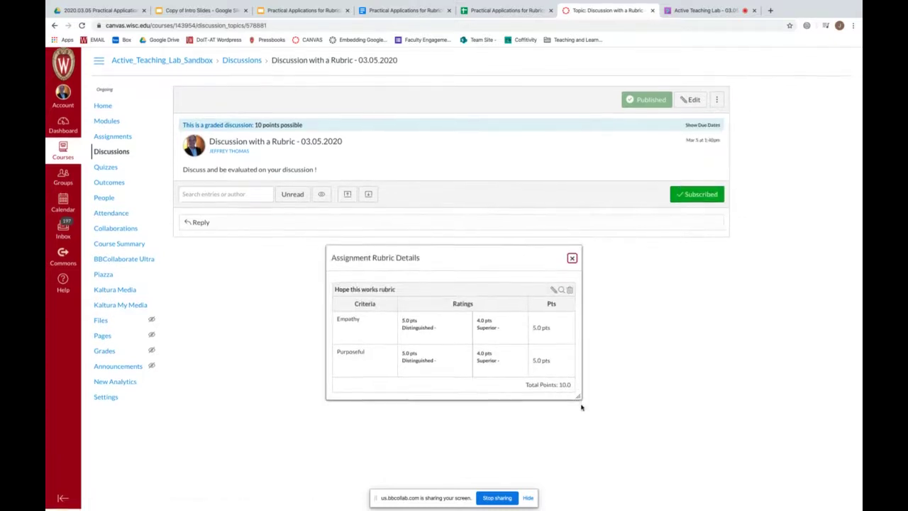
{"action": "scroll", "coordinate": [556, 312], "scroll_direction": "up", "scroll_amount": 1}
{"action": "left_click", "coordinate": [572, 259]}
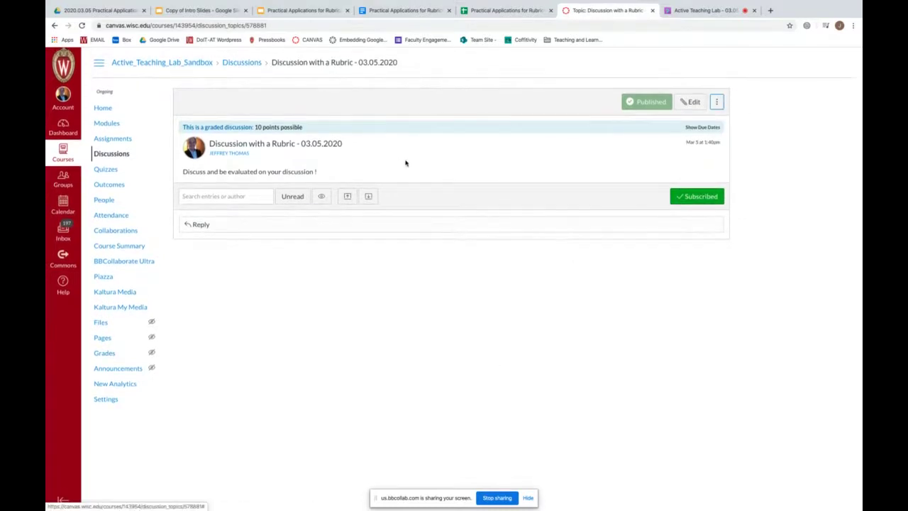
Step: Open "Hope this works rubric" for editing from the course rubrics and import the outcome "Empathy and Humility" as a scoring criterion
{"action": "left_click", "coordinate": [107, 185]}
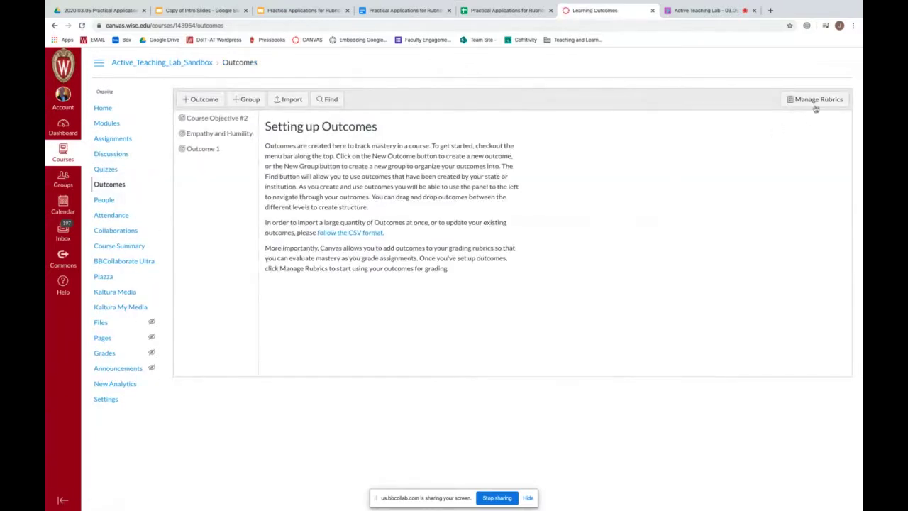
{"action": "left_click", "coordinate": [815, 101]}
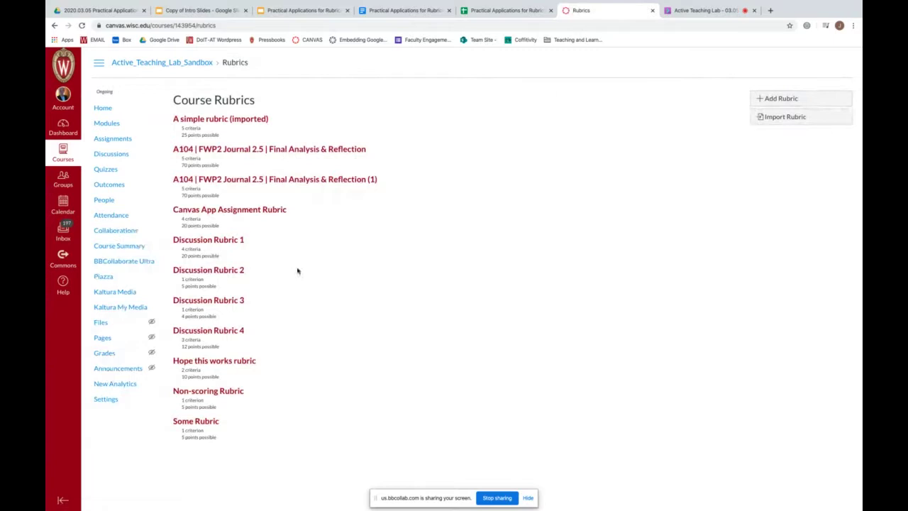
{"action": "left_click", "coordinate": [234, 360]}
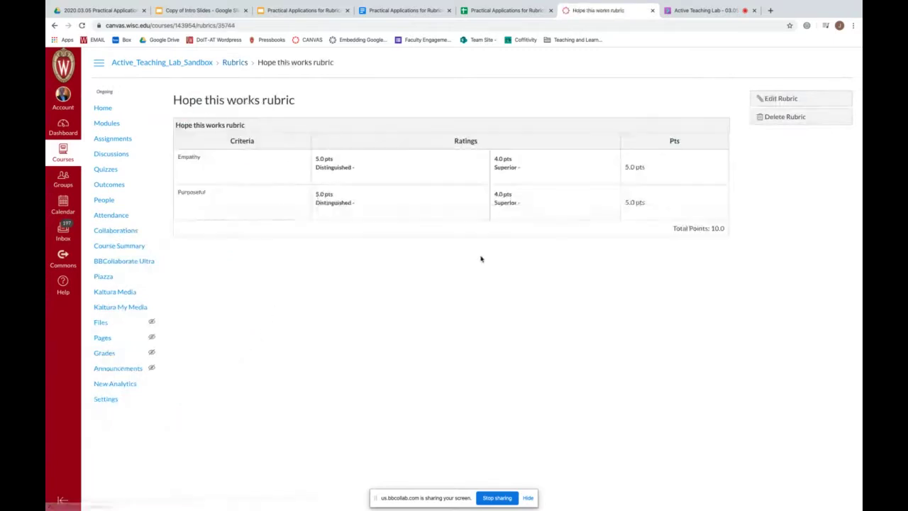
{"action": "left_click", "coordinate": [780, 98]}
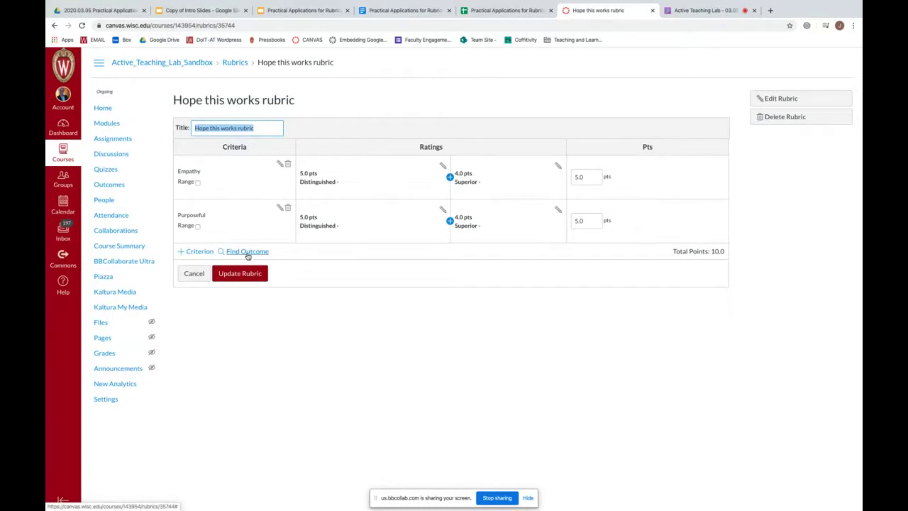
{"action": "left_click", "coordinate": [248, 252]}
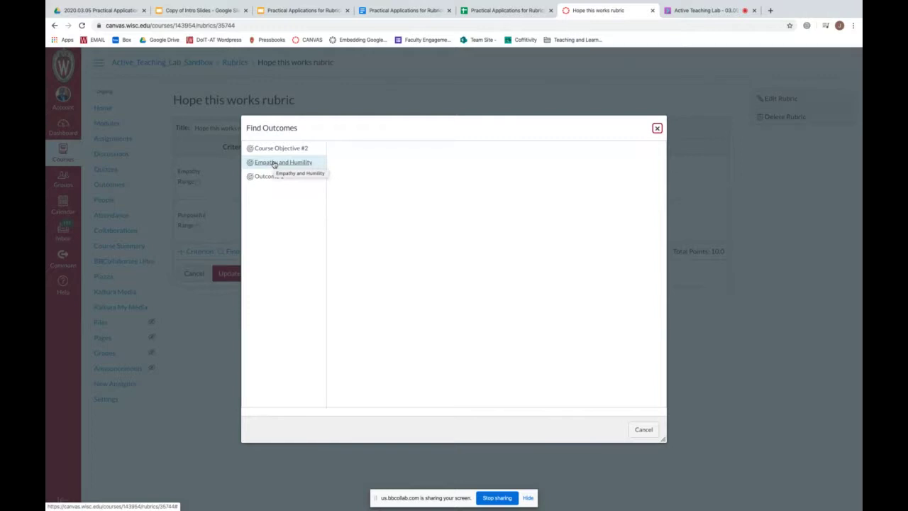
{"action": "left_click", "coordinate": [273, 163]}
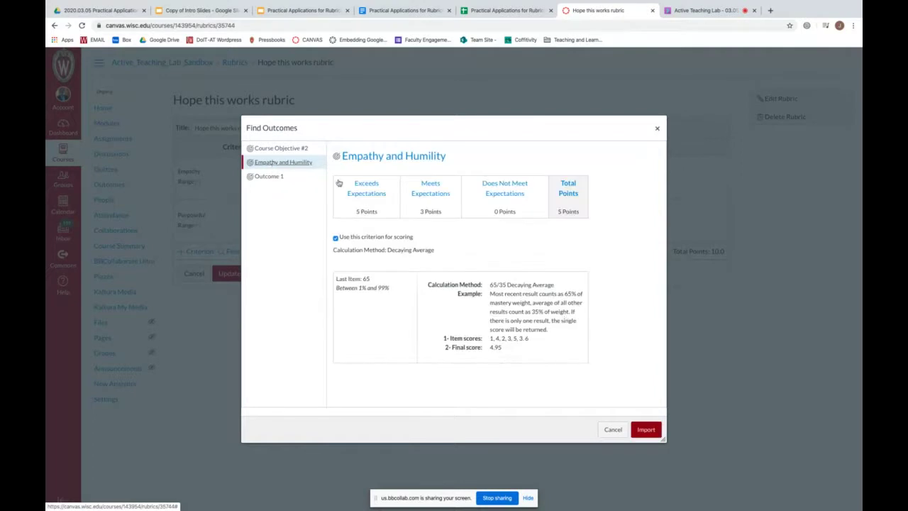
{"action": "left_click", "coordinate": [646, 431]}
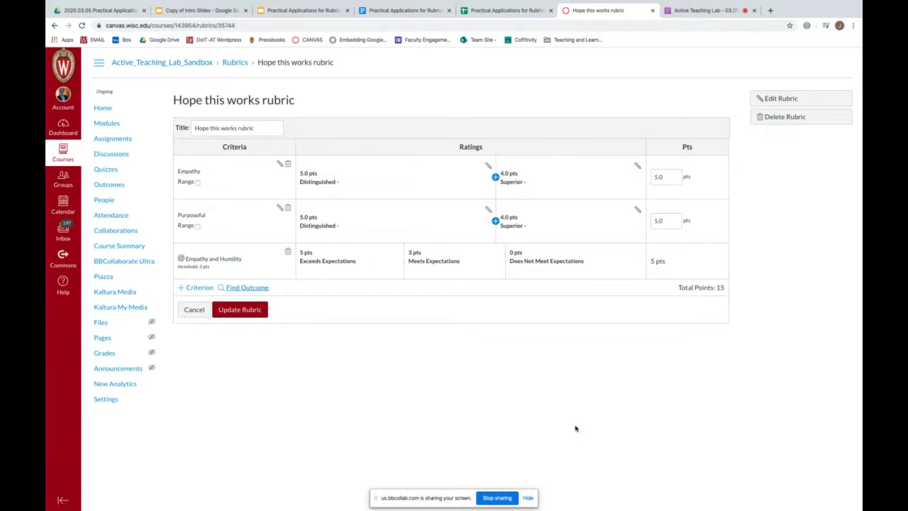
Step: Look at the form for a new rubric criterion and the editor for Empathy's Distinguished rating, cancelling both
{"action": "left_click", "coordinate": [196, 289]}
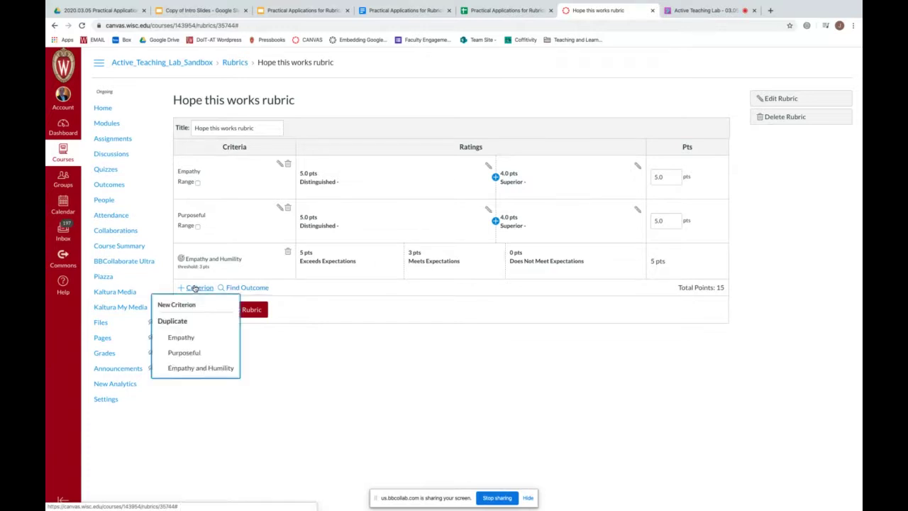
{"action": "left_click", "coordinate": [209, 303]}
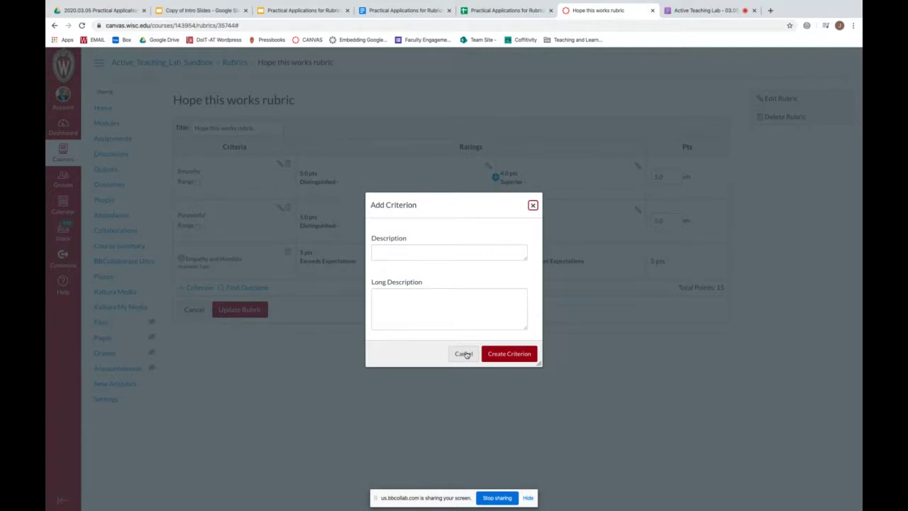
{"action": "left_click", "coordinate": [464, 353]}
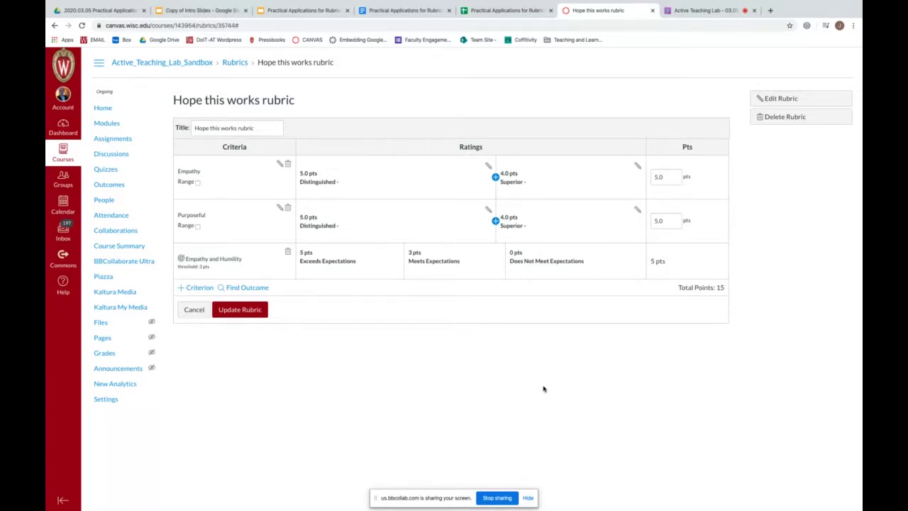
{"action": "left_click", "coordinate": [488, 168]}
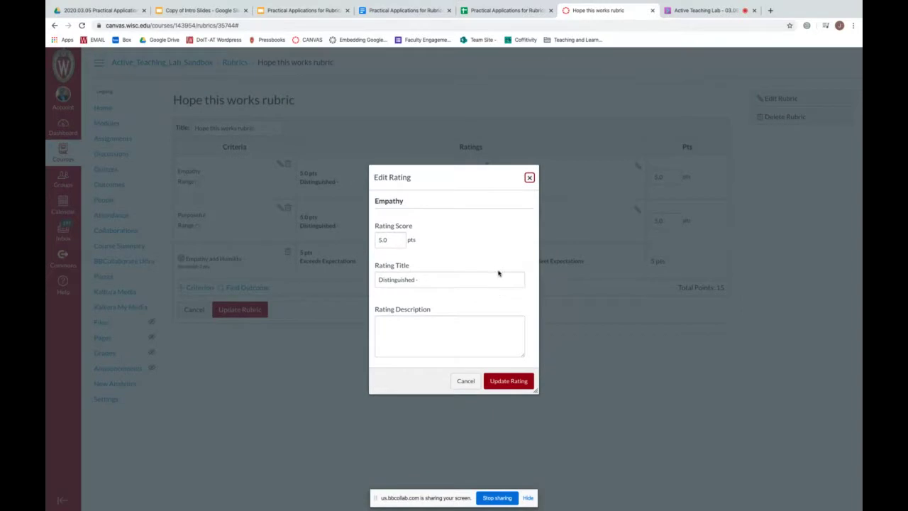
{"action": "left_click", "coordinate": [465, 381]}
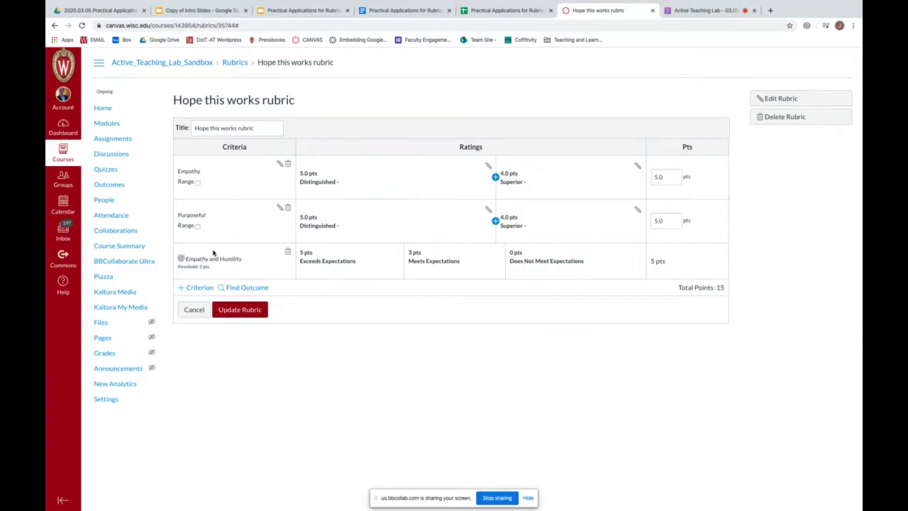
{"action": "left_click", "coordinate": [108, 185]}
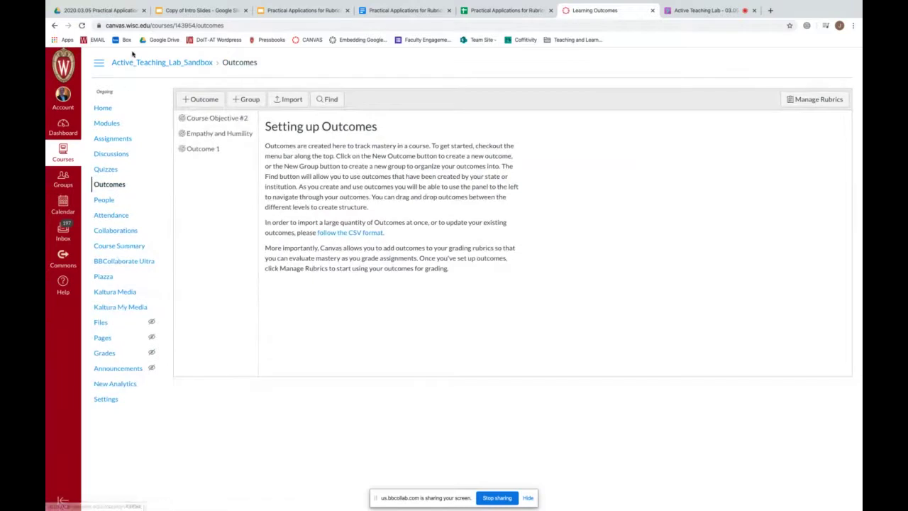
{"action": "left_click", "coordinate": [192, 134]}
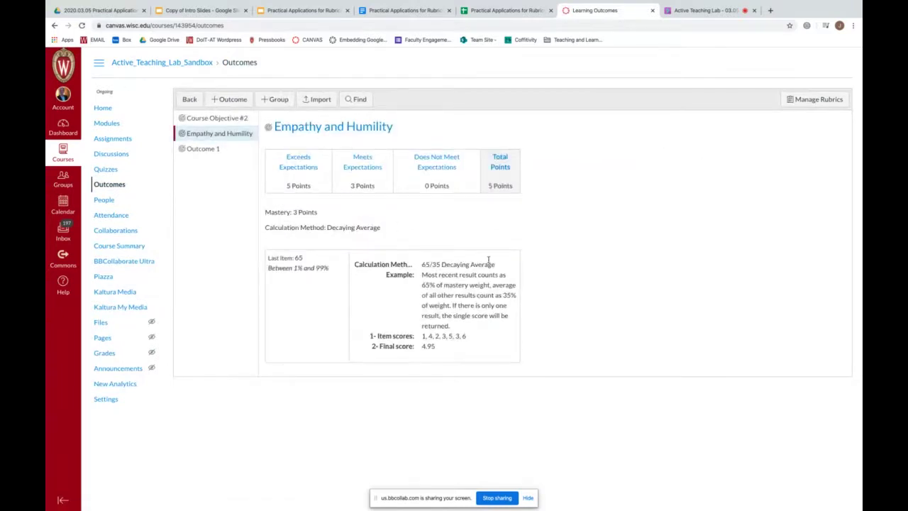
{"action": "scroll", "coordinate": [488, 259], "scroll_direction": "down", "scroll_amount": 1}
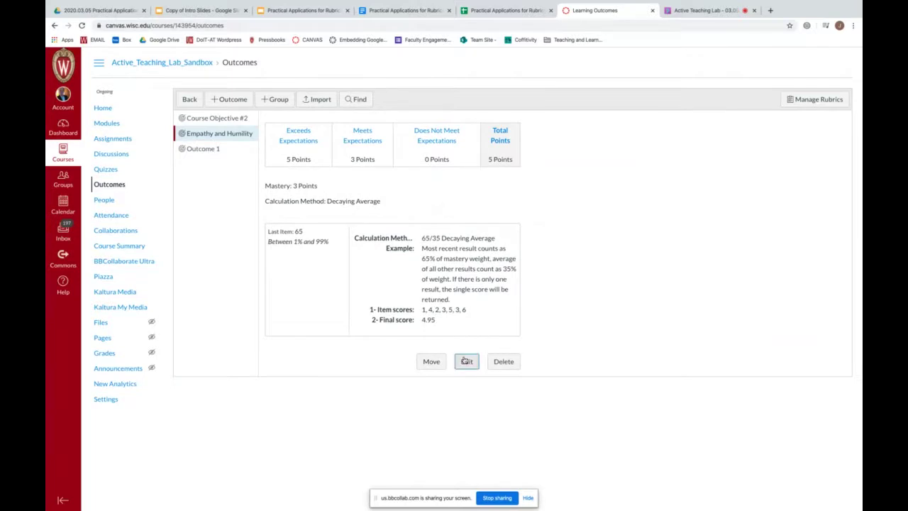
{"action": "left_click", "coordinate": [467, 359]}
{"action": "left_click", "coordinate": [430, 142]}
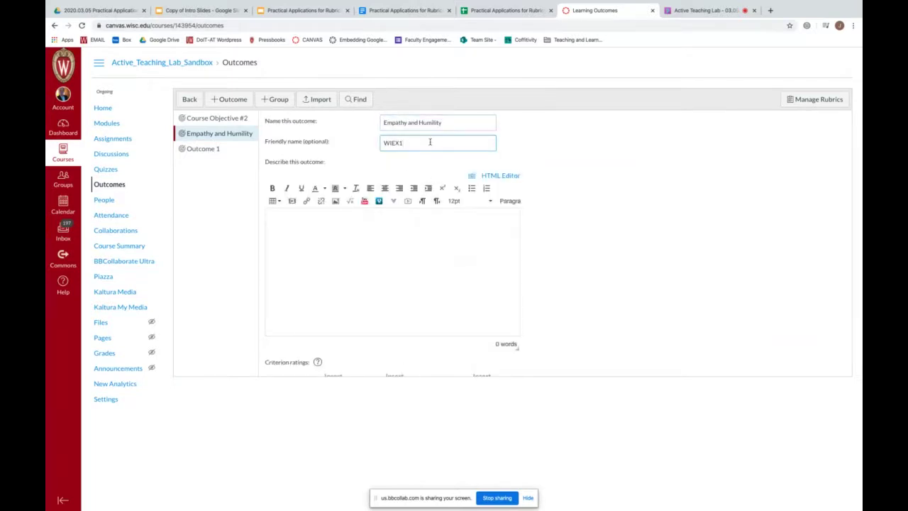
{"action": "left_click", "coordinate": [468, 125]}
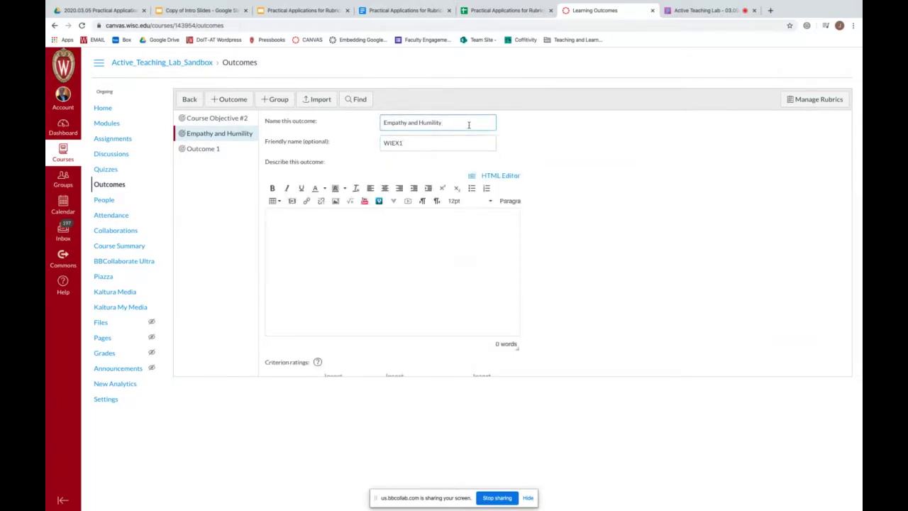
{"action": "type", "text": "1203981203918"}
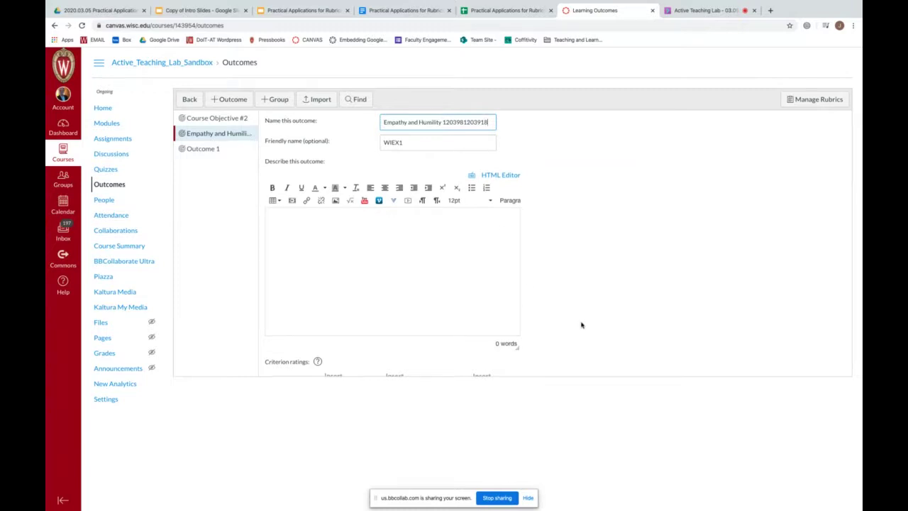
{"action": "scroll", "coordinate": [581, 325], "scroll_direction": "down", "scroll_amount": 4}
{"action": "left_click", "coordinate": [507, 352]}
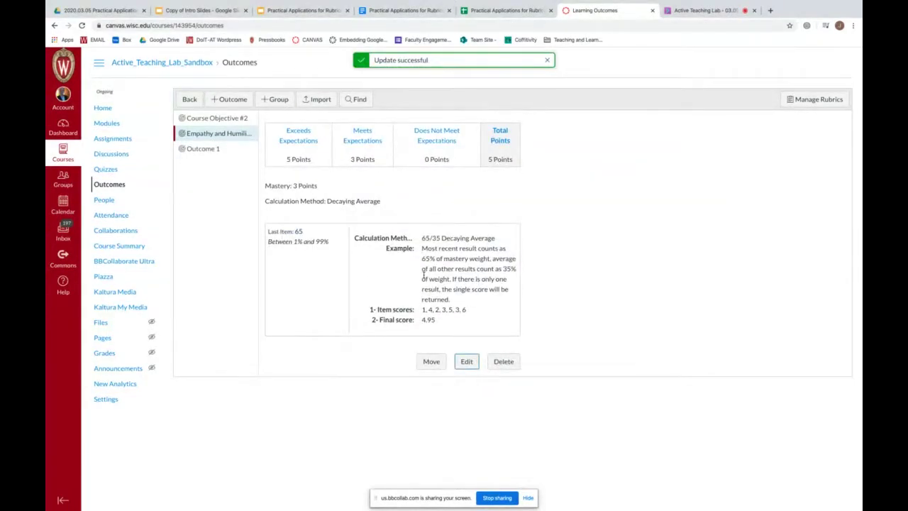
Step: Examine the rubric attached to "Discussion with a Rubric - 03.05.2020" and return to the course's Outcomes page
{"action": "left_click", "coordinate": [110, 155]}
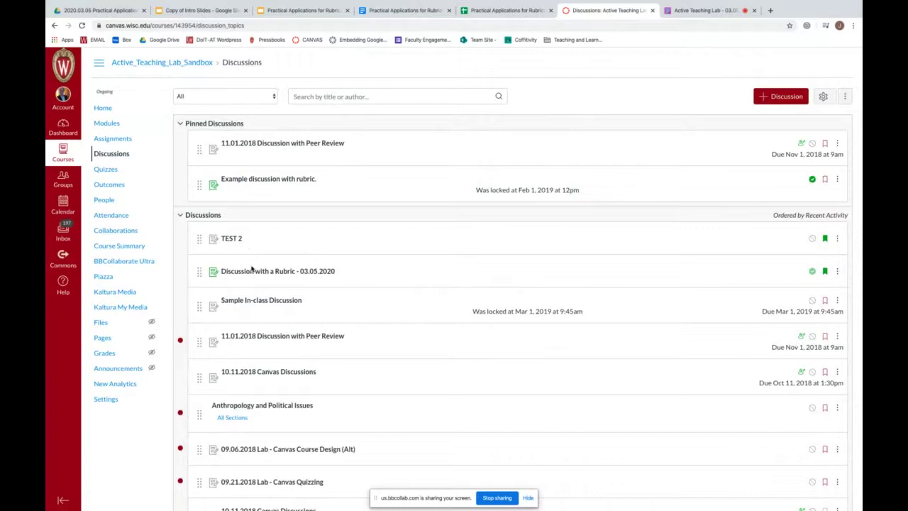
{"action": "left_click", "coordinate": [252, 272]}
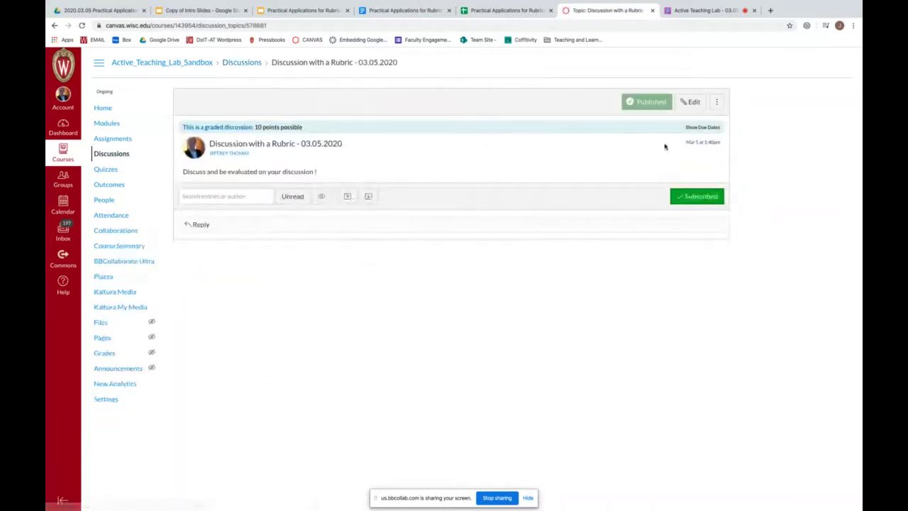
{"action": "left_click", "coordinate": [716, 101]}
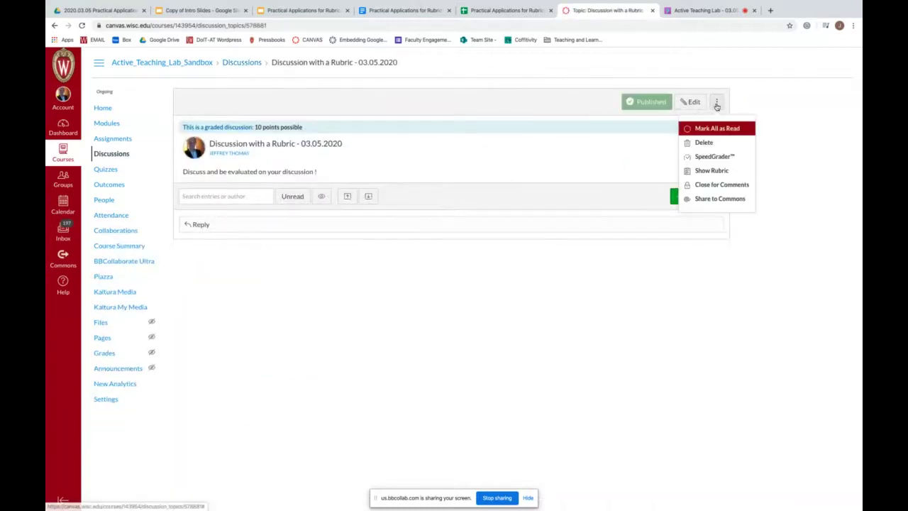
{"action": "left_click", "coordinate": [711, 171]}
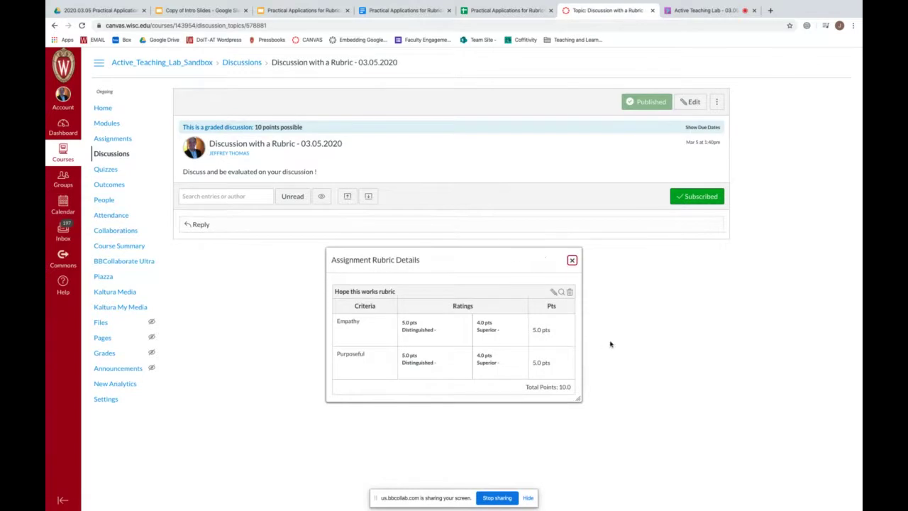
{"action": "scroll", "coordinate": [503, 314], "scroll_direction": "down", "scroll_amount": 1}
{"action": "scroll", "coordinate": [455, 365], "scroll_direction": "up", "scroll_amount": 1}
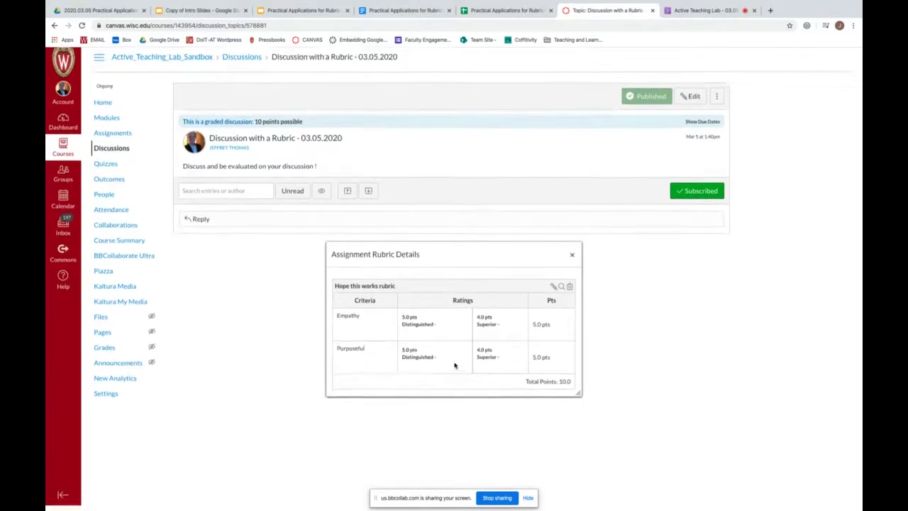
{"action": "left_click", "coordinate": [111, 185]}
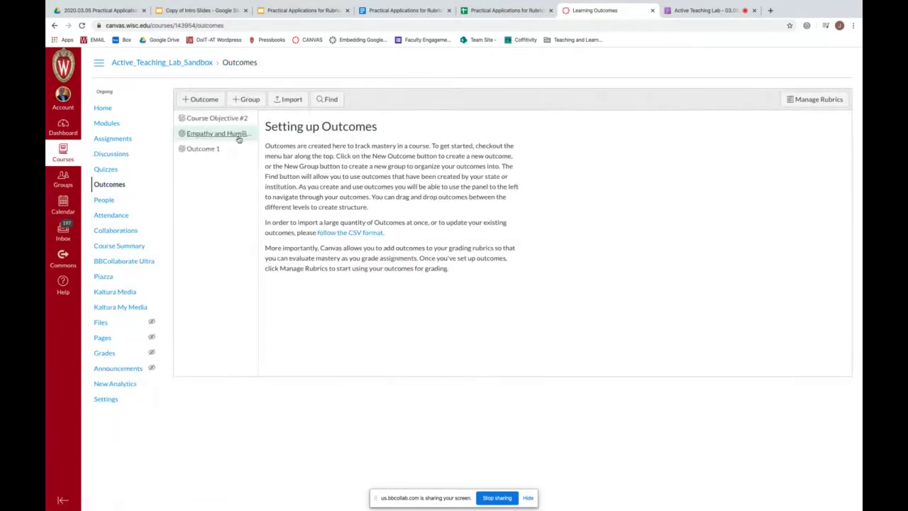
Step: Attach the existing "Hope this works rubric" from Active_Teaching_Lab_Sandbox to the TEST 2 discussion and enlarge the rubric details window
{"action": "left_click", "coordinate": [111, 154]}
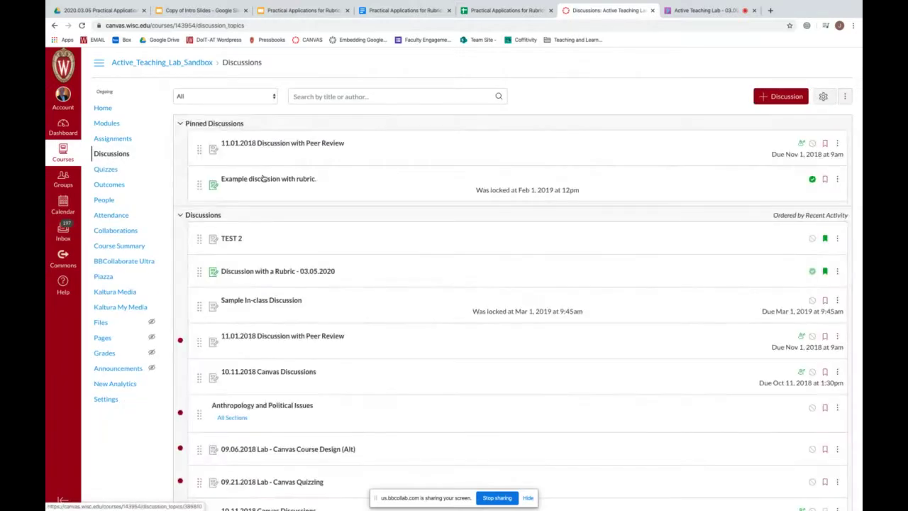
{"action": "left_click", "coordinate": [232, 239]}
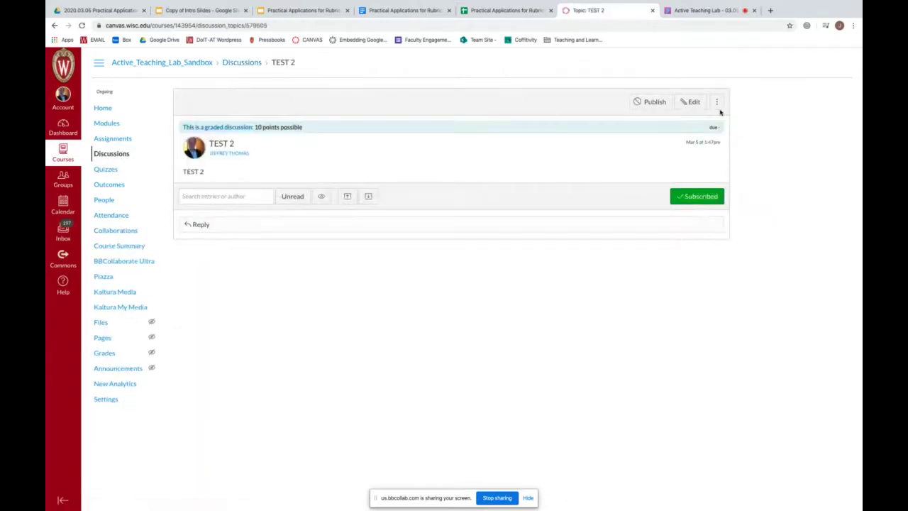
{"action": "left_click", "coordinate": [716, 102]}
{"action": "left_click", "coordinate": [710, 157]}
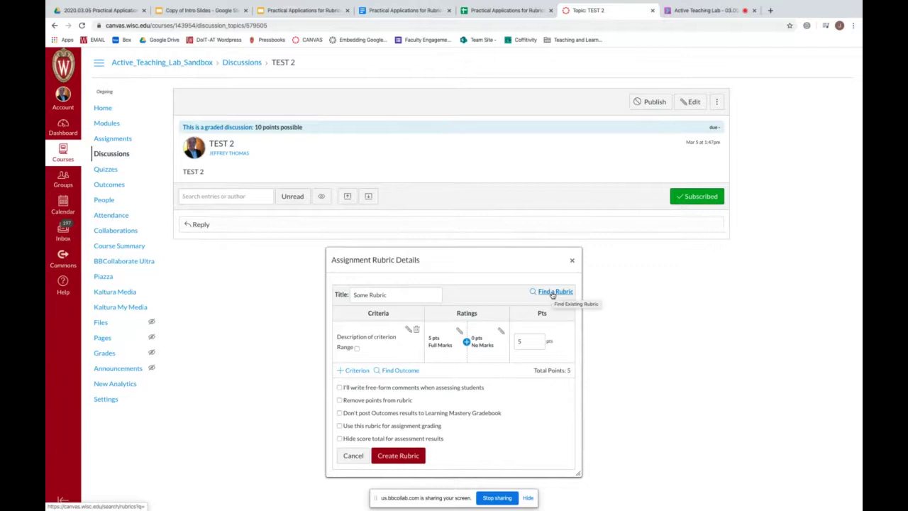
{"action": "left_click", "coordinate": [552, 293]}
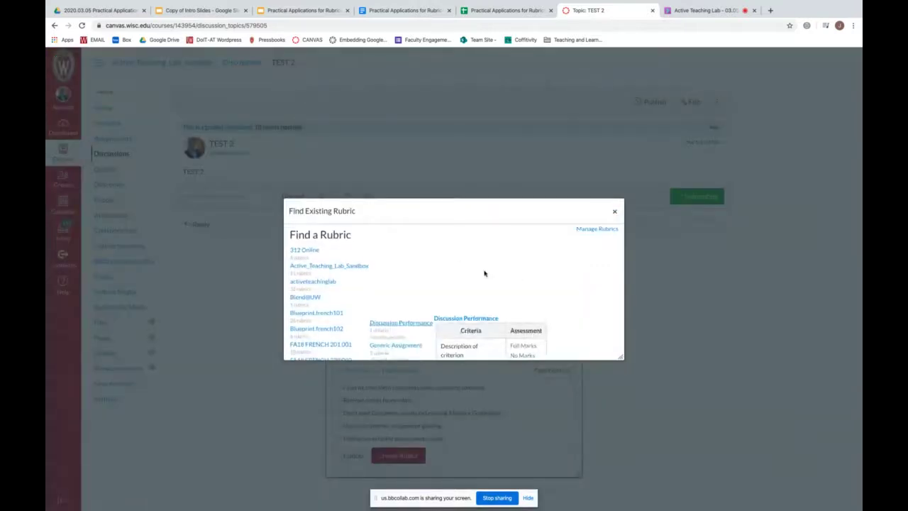
{"action": "left_click", "coordinate": [348, 261]}
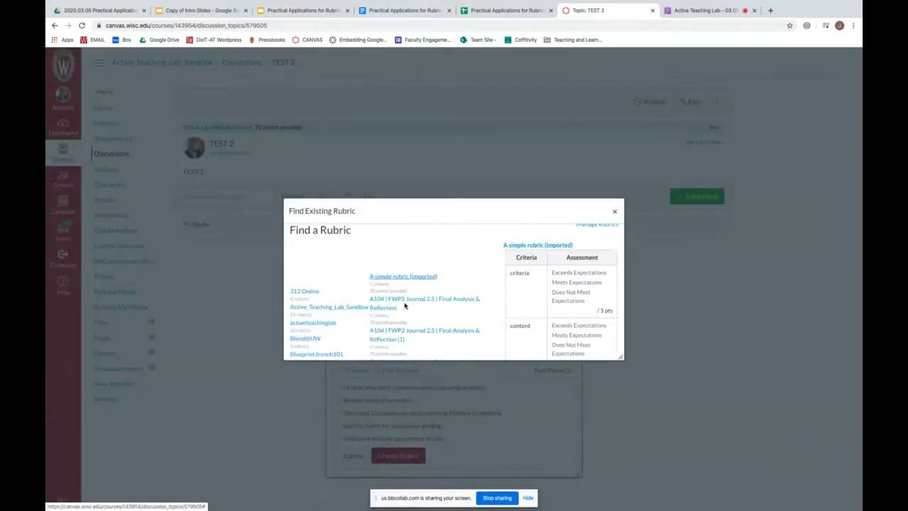
{"action": "scroll", "coordinate": [405, 305], "scroll_direction": "down", "scroll_amount": 1}
{"action": "scroll", "coordinate": [405, 305], "scroll_direction": "down", "scroll_amount": 2}
{"action": "left_click", "coordinate": [399, 294]}
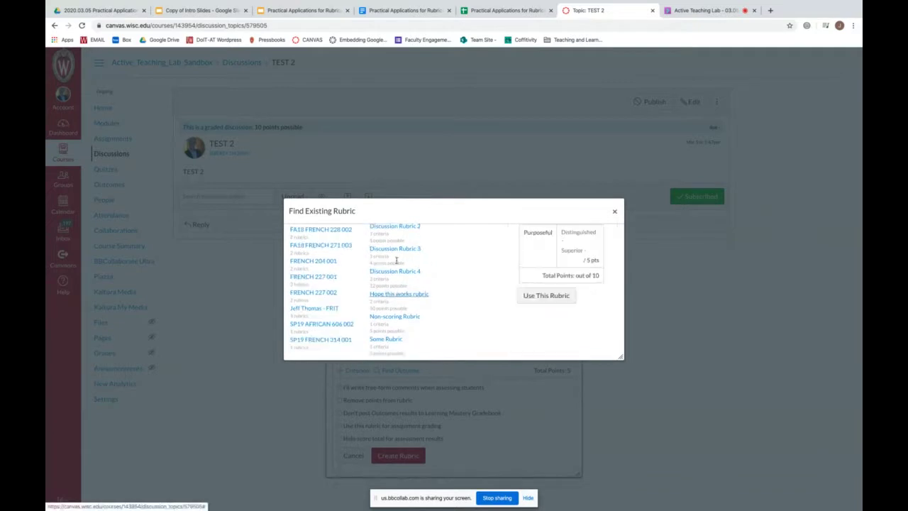
{"action": "left_click", "coordinate": [544, 297]}
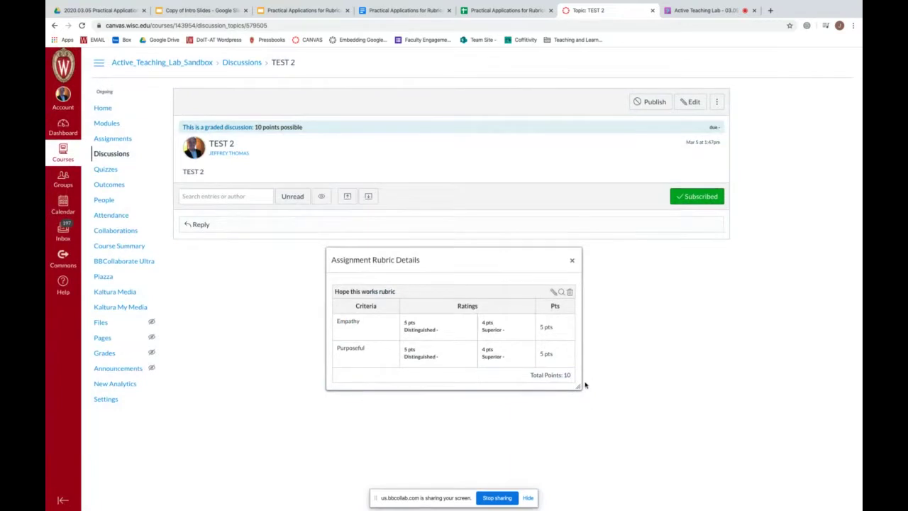
{"action": "left_click_drag", "start_coordinate": [579, 388], "coordinate": [655, 466]}
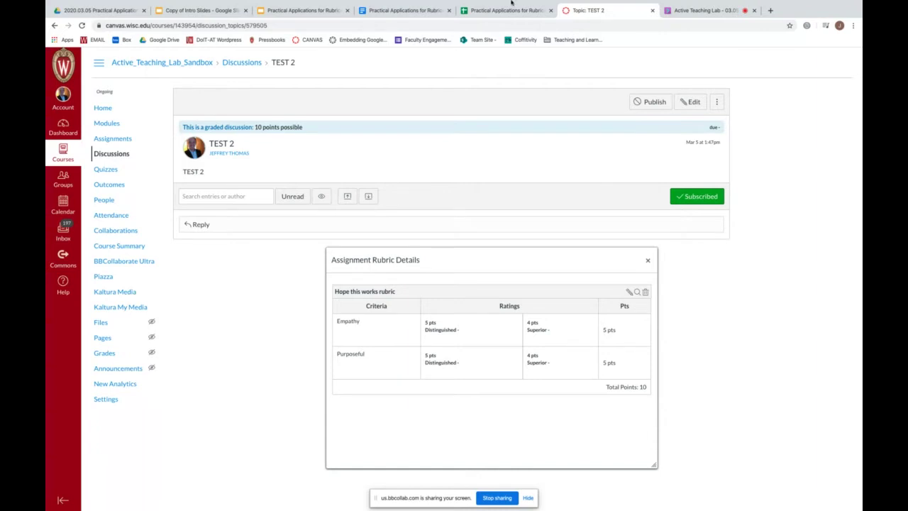
Step: Switch to the "Copy of Intro Slides" presentation to view the lab schedule slide, and return to the Blackboard Collaborate session
{"action": "left_click", "coordinate": [190, 29]}
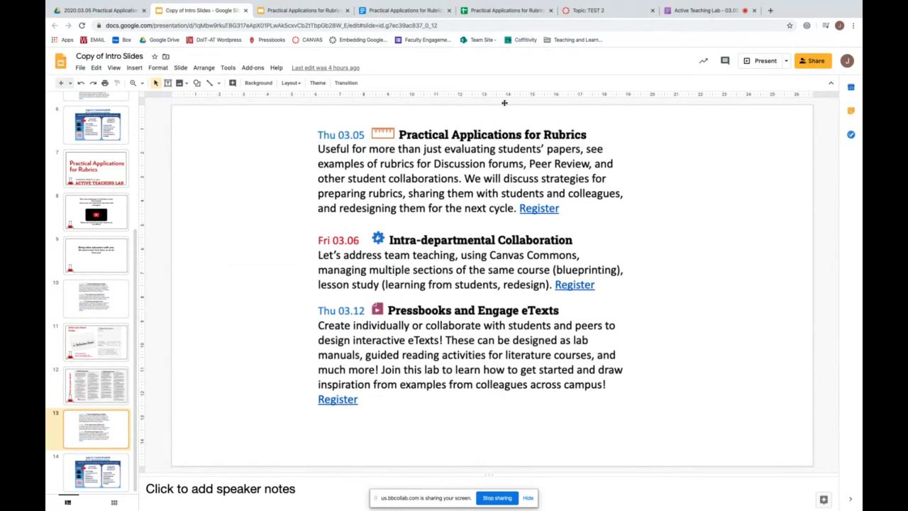
{"action": "mouse_move", "coordinate": [703, 2]}
{"action": "left_click", "coordinate": [702, 29]}
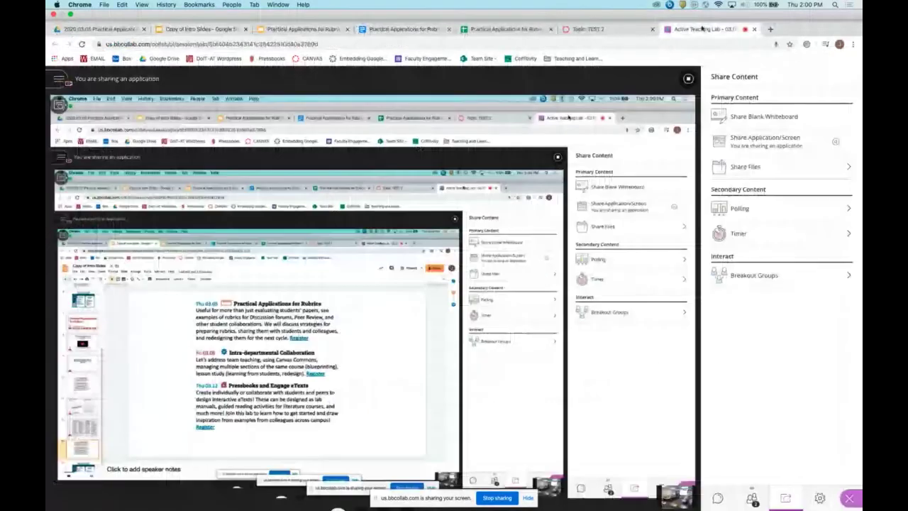